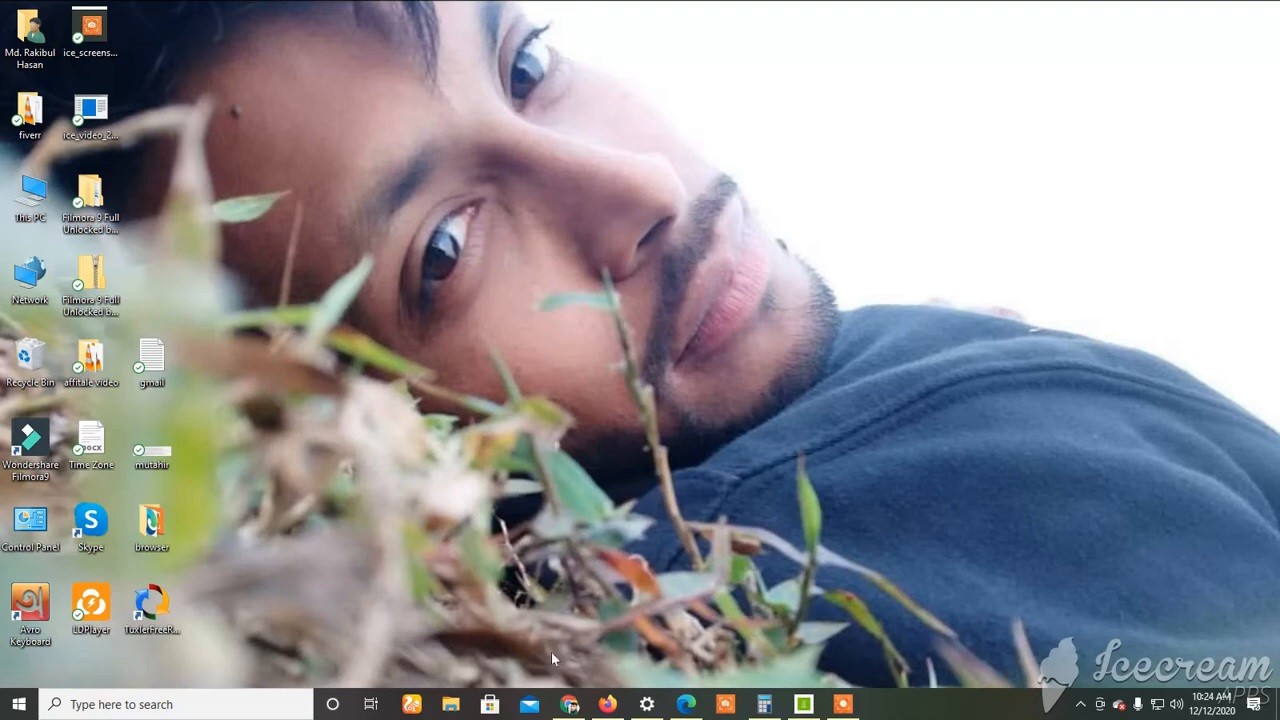
Switch to the "selected 111 piece" spreadsheet in Chrome and examine its account list from row 1 to row 111, including the e-mail addresses in column A.
{"action": "left_click", "coordinate": [569, 704]}
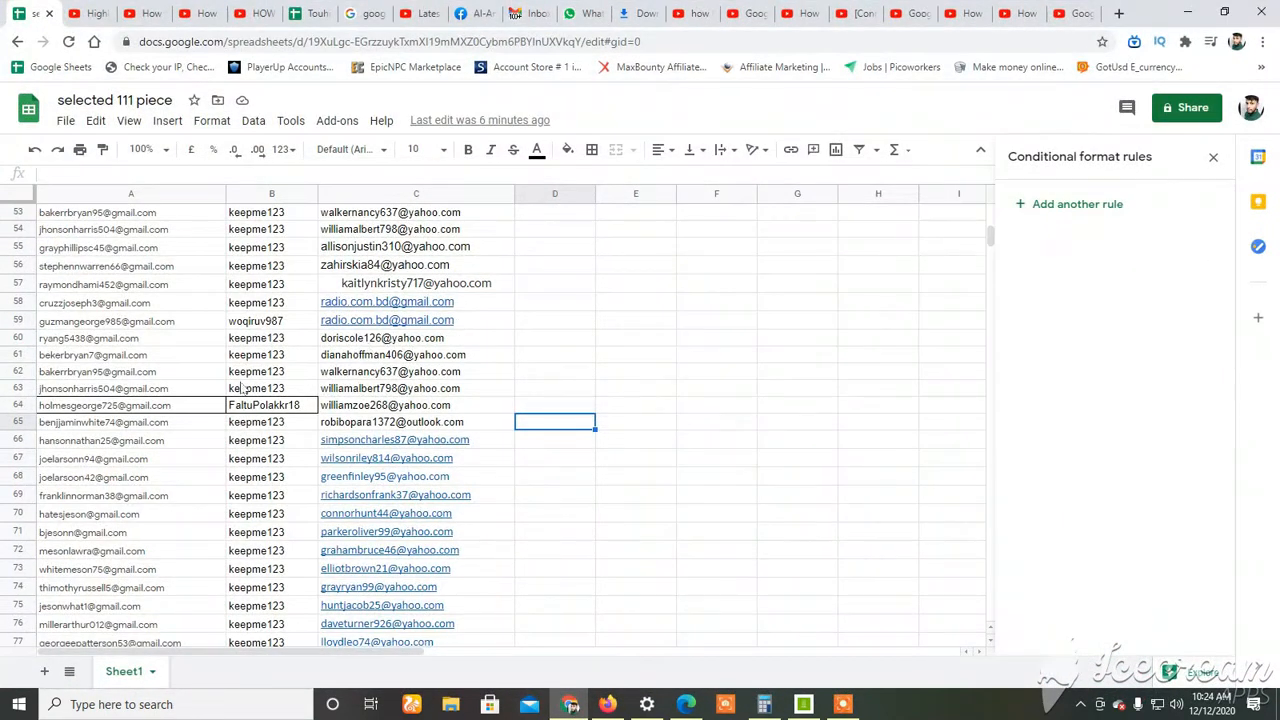
{"action": "scroll", "coordinate": [285, 385], "scroll_direction": "up", "scroll_amount": 10}
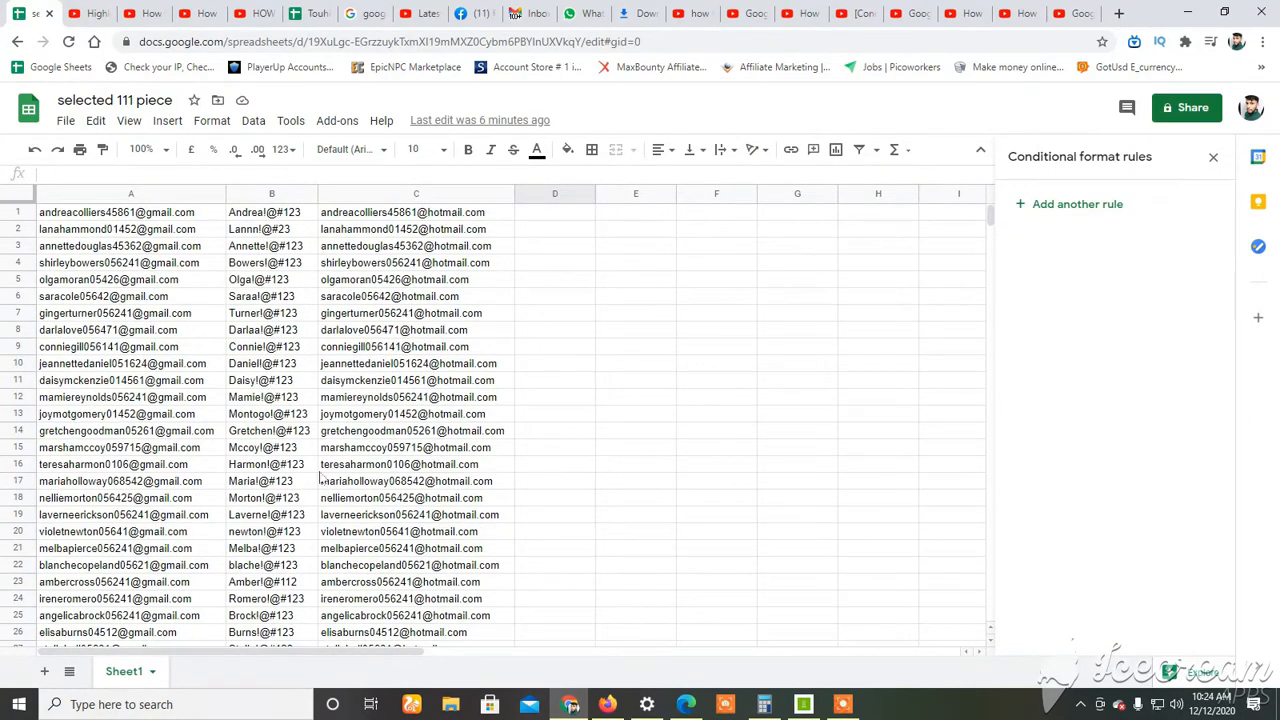
{"action": "scroll", "coordinate": [313, 440], "scroll_direction": "down", "scroll_amount": 13}
{"action": "scroll", "coordinate": [313, 443], "scroll_direction": "down", "scroll_amount": 8}
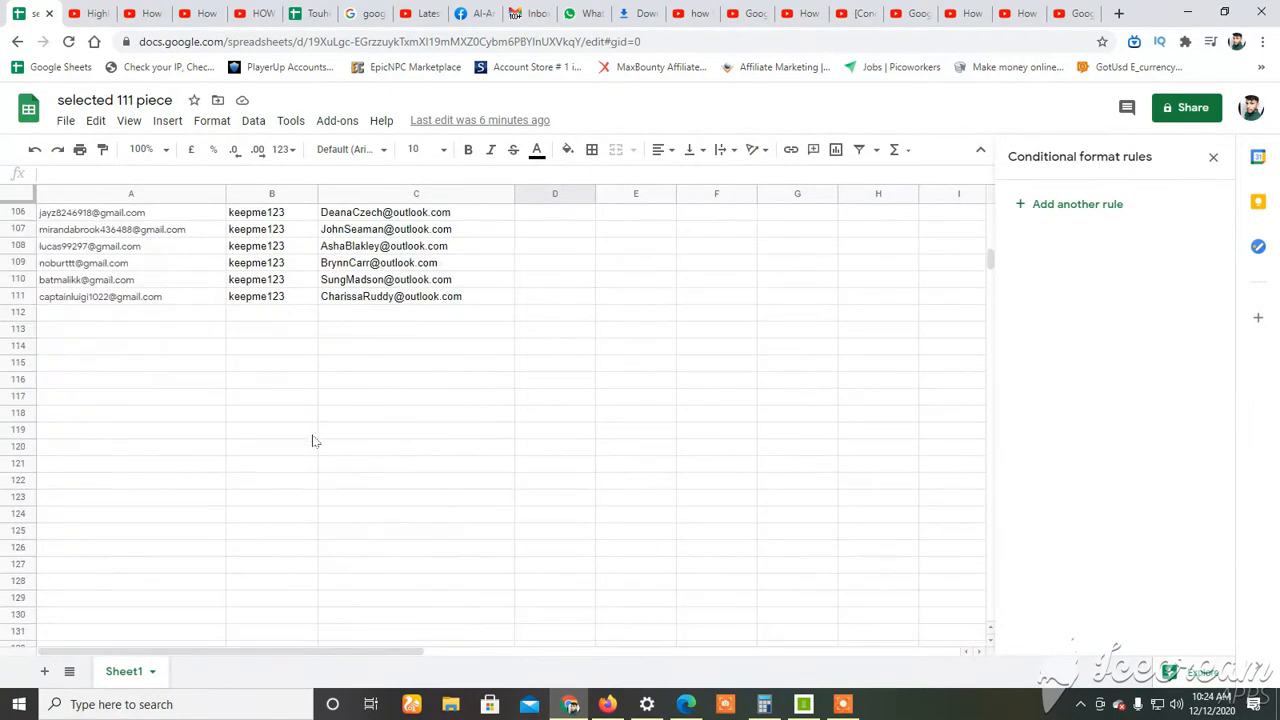
{"action": "scroll", "coordinate": [300, 370], "scroll_direction": "up", "scroll_amount": 7}
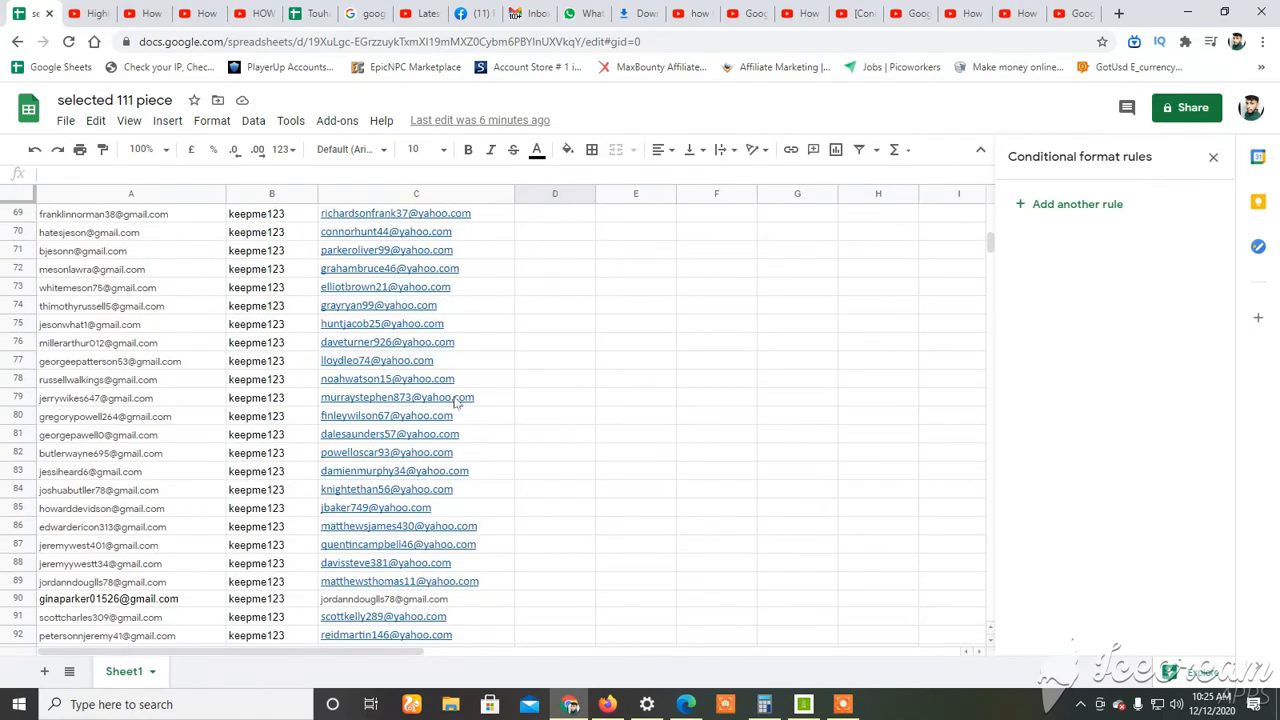
{"action": "scroll", "coordinate": [455, 405], "scroll_direction": "up", "scroll_amount": 9}
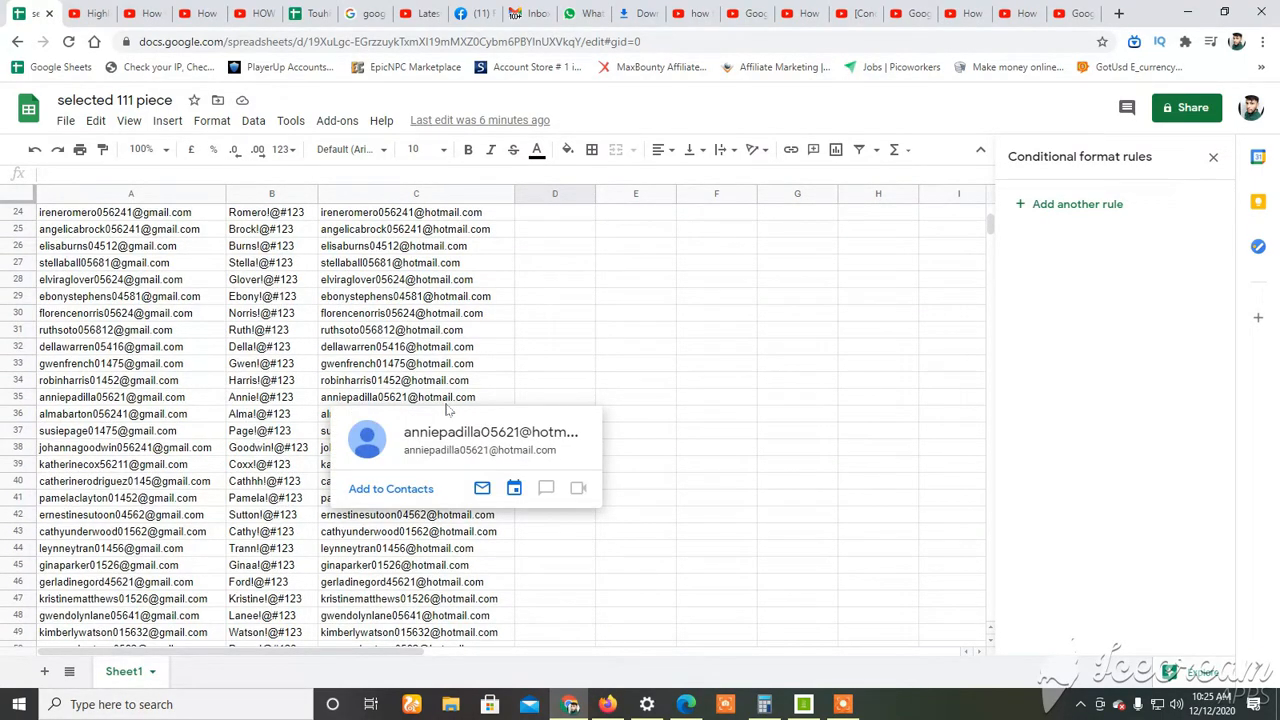
{"action": "left_click", "coordinate": [222, 297]}
{"action": "left_click", "coordinate": [176, 331]}
{"action": "left_click", "coordinate": [166, 400]}
{"action": "left_click", "coordinate": [152, 465]}
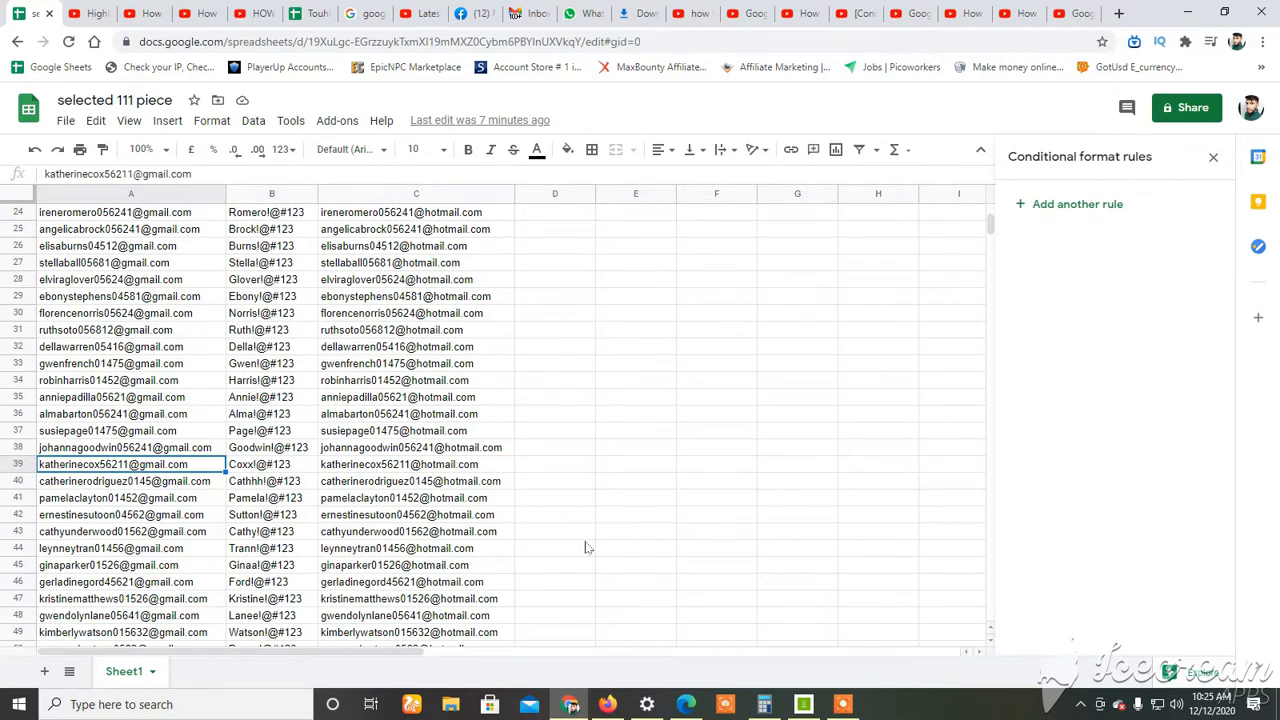
Select the whole of column A, which holds the Gmail addresses.
{"action": "scroll", "coordinate": [245, 435], "scroll_direction": "up", "scroll_amount": 2}
{"action": "scroll", "coordinate": [240, 435], "scroll_direction": "up", "scroll_amount": 5}
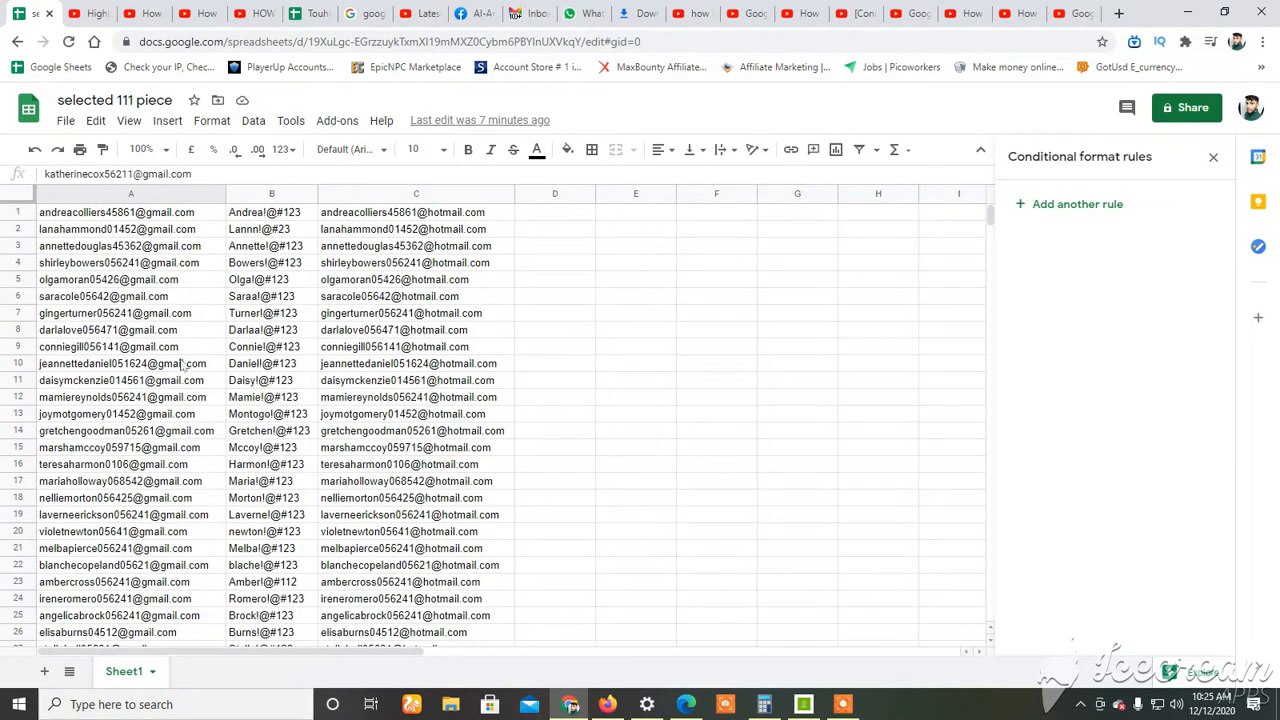
{"action": "left_click", "coordinate": [157, 216]}
{"action": "left_click_drag", "start_coordinate": [165, 235], "coordinate": [178, 470]}
{"action": "left_click", "coordinate": [294, 384]}
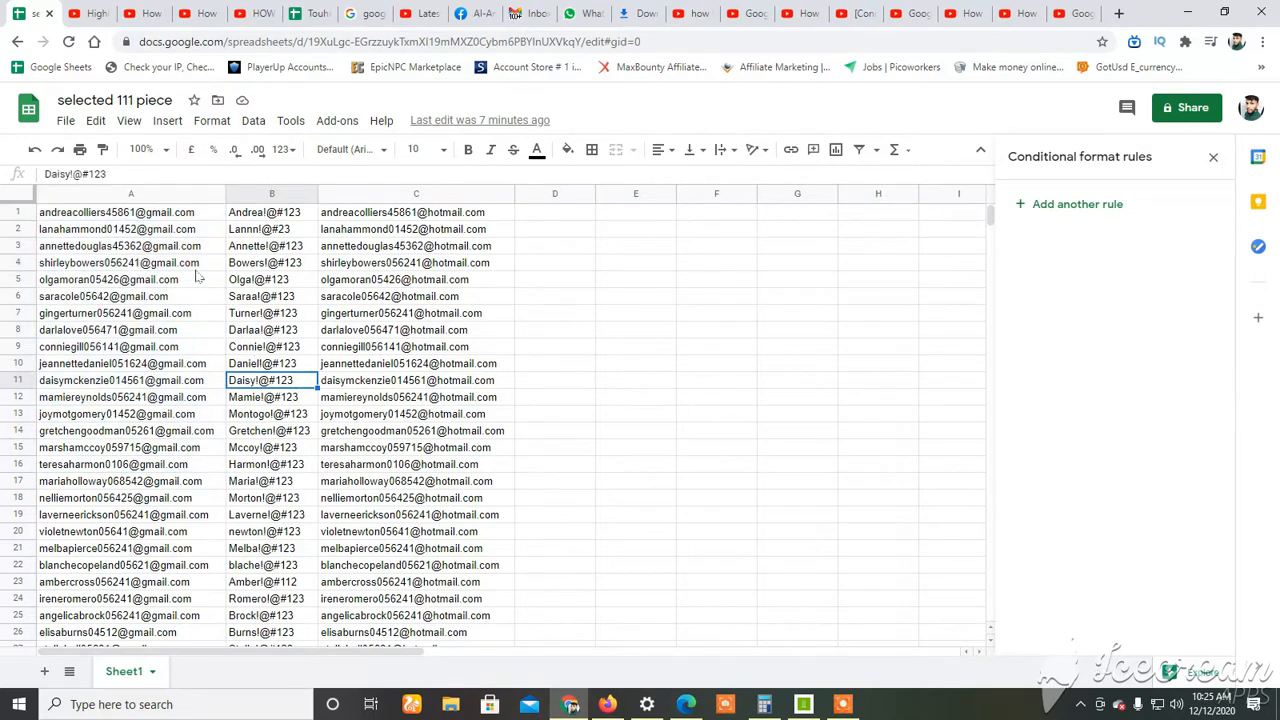
{"action": "left_click", "coordinate": [150, 197]}
{"action": "left_click", "coordinate": [246, 287]}
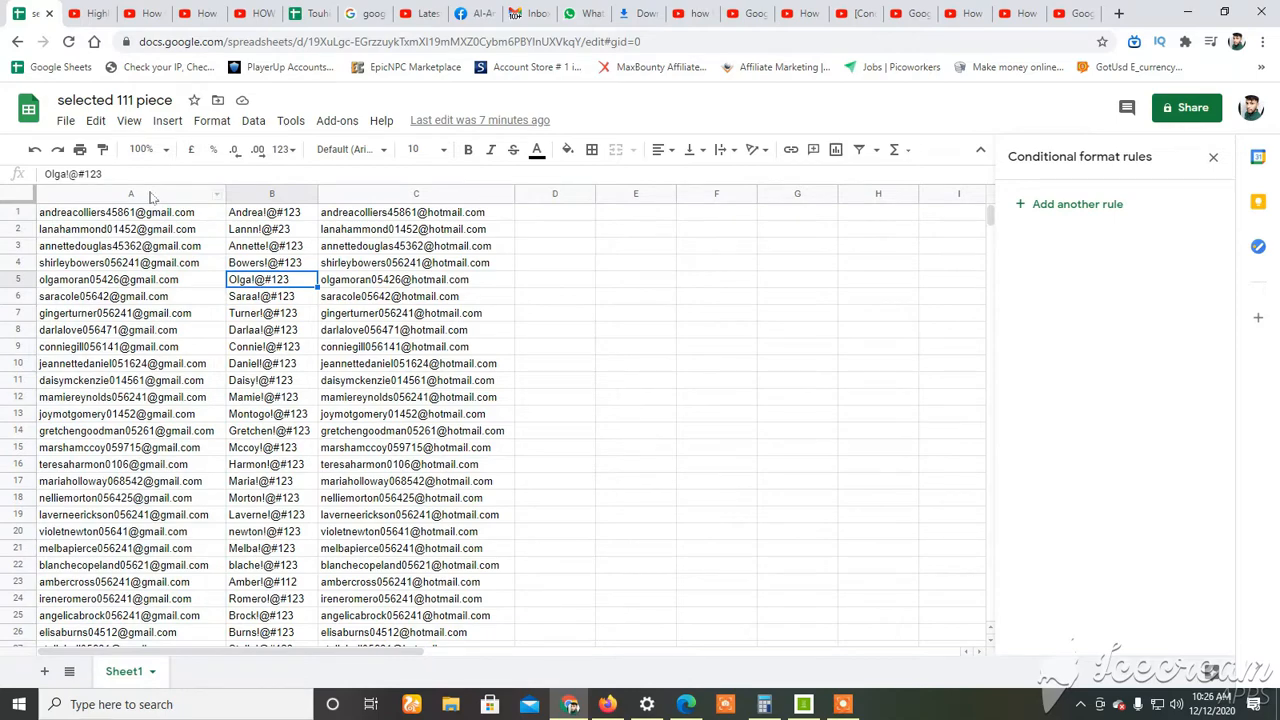
{"action": "left_click", "coordinate": [150, 197]}
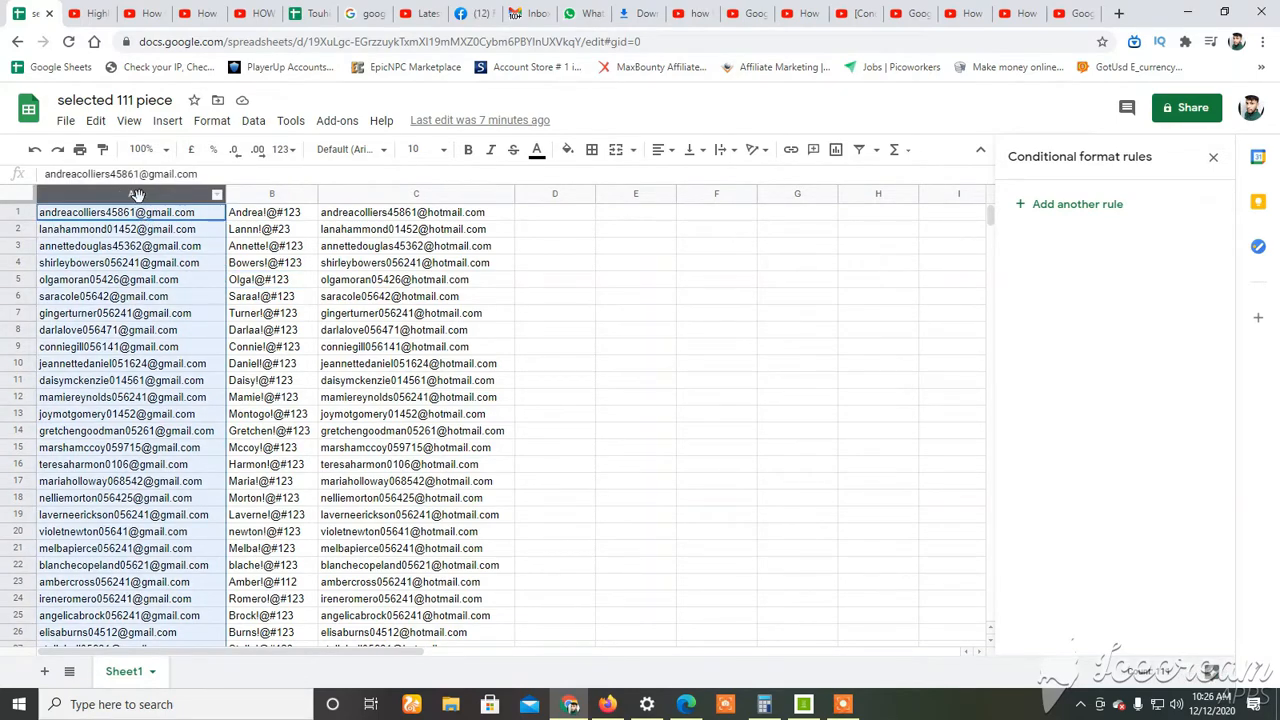
Add a single-colour conditional formatting rule to the selected column, applied to the range A1:A995.
{"action": "scroll", "coordinate": [190, 425], "scroll_direction": "down", "scroll_amount": 20}
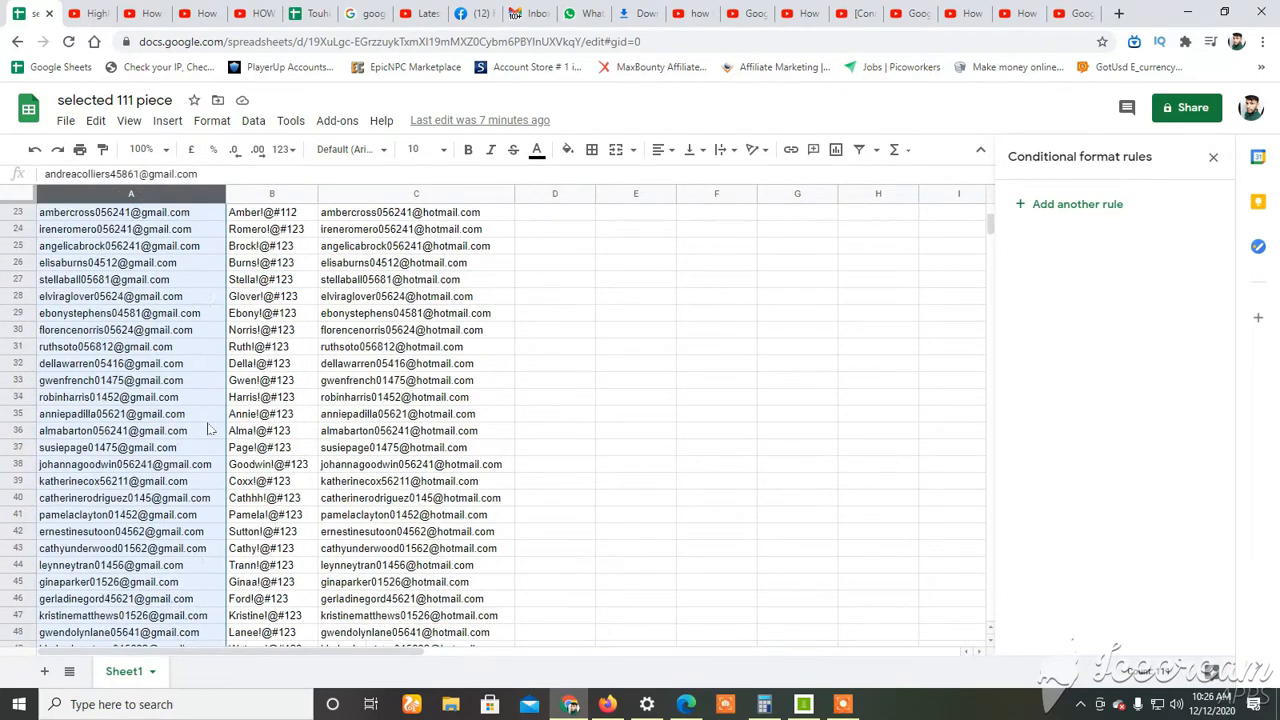
{"action": "scroll", "coordinate": [186, 426], "scroll_direction": "down", "scroll_amount": 20}
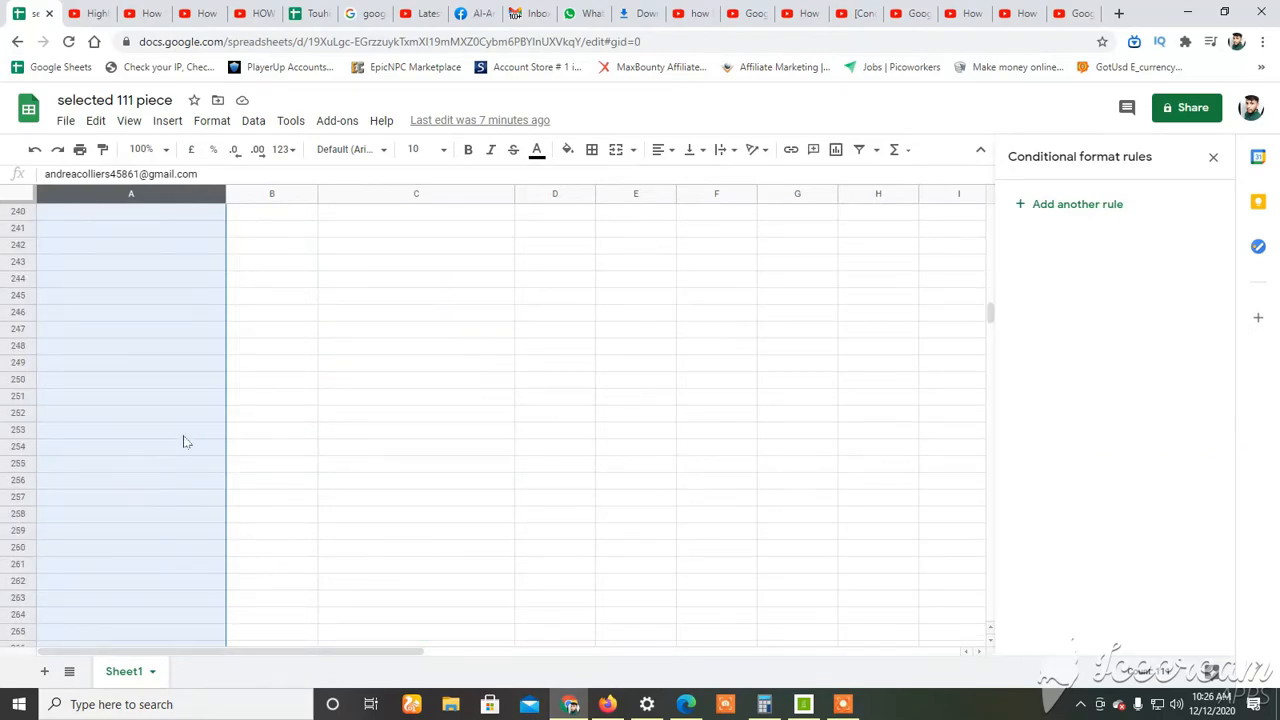
{"action": "scroll", "coordinate": [184, 438], "scroll_direction": "up", "scroll_amount": 14}
{"action": "scroll", "coordinate": [207, 212], "scroll_direction": "up", "scroll_amount": 16}
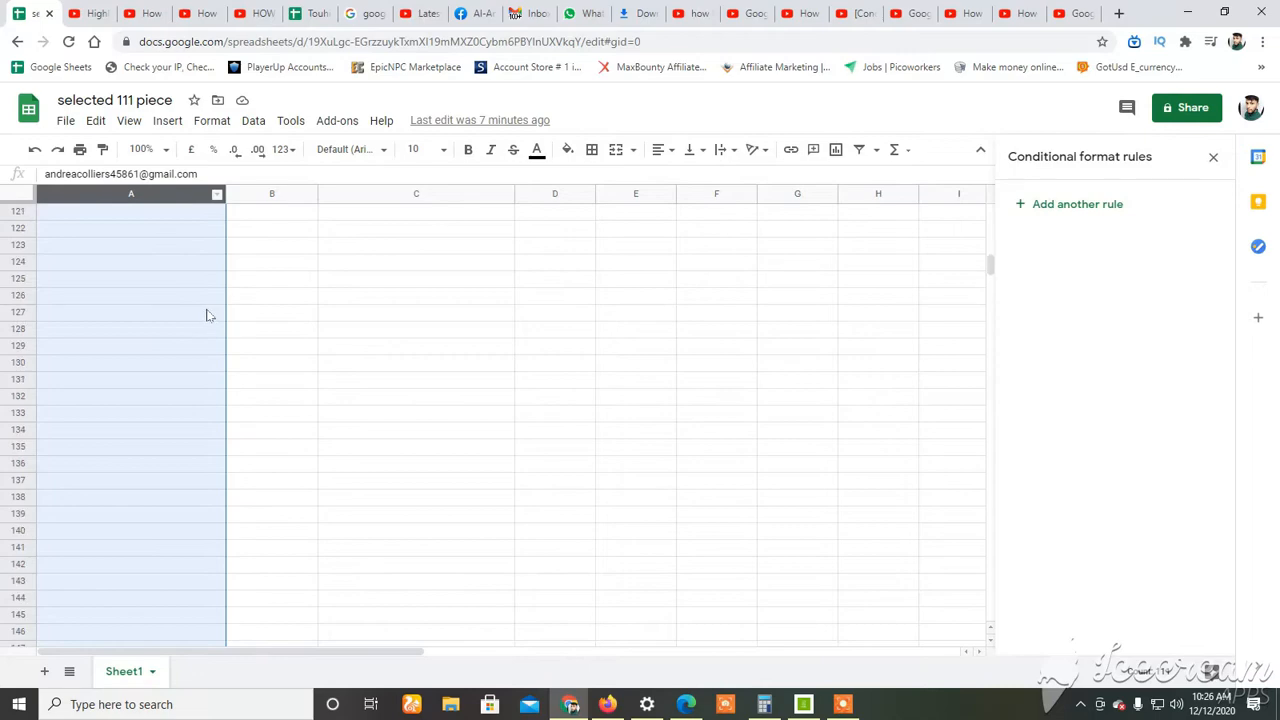
{"action": "left_click", "coordinate": [212, 120]}
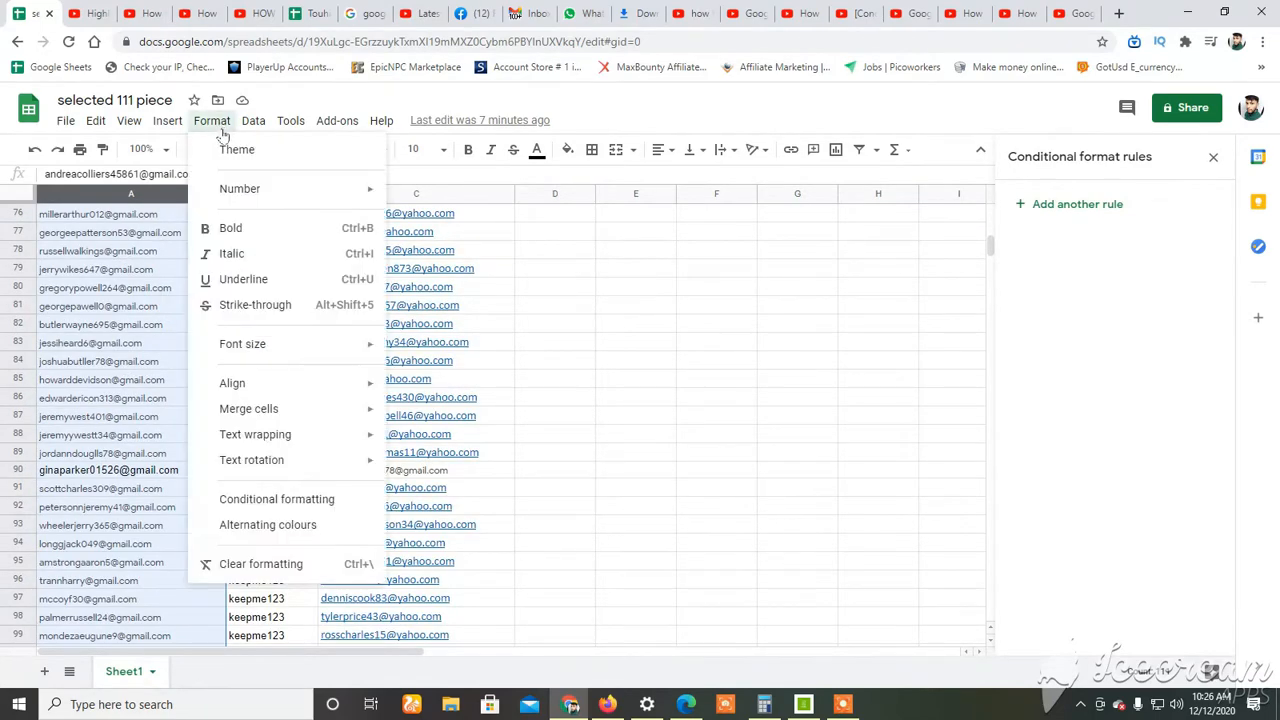
{"action": "left_click", "coordinate": [252, 501]}
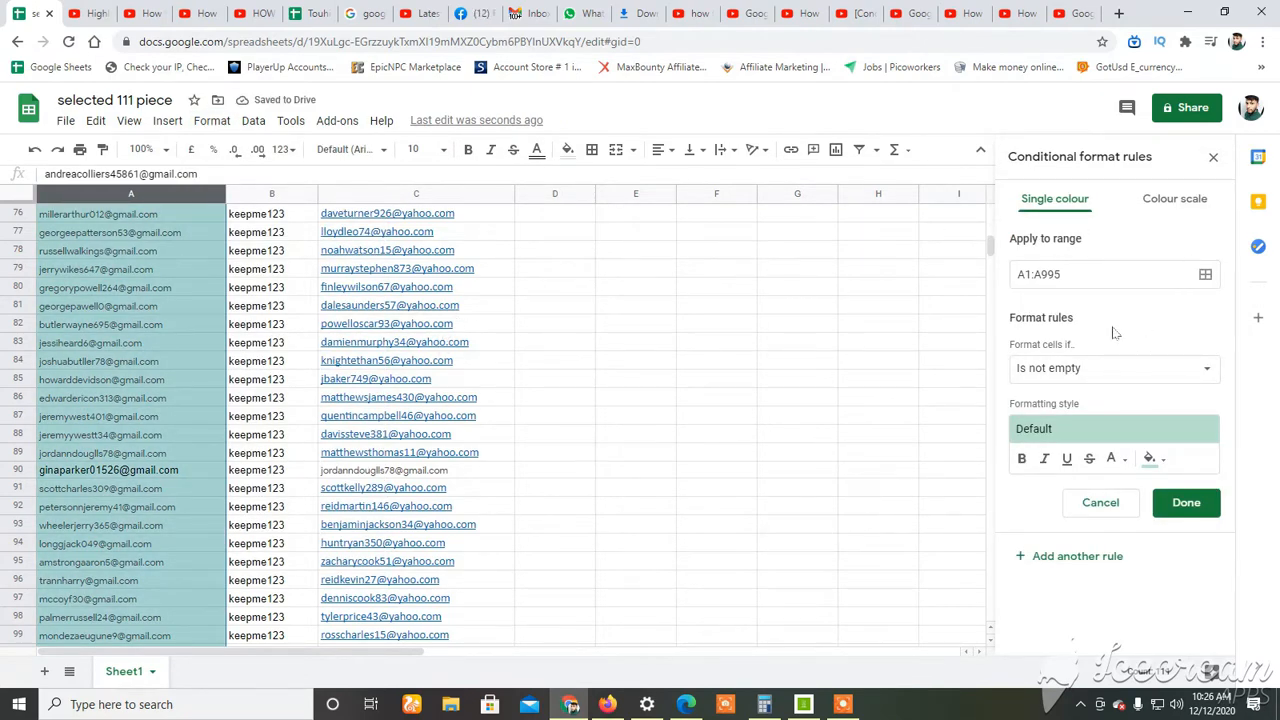
{"action": "left_click", "coordinate": [1088, 277]}
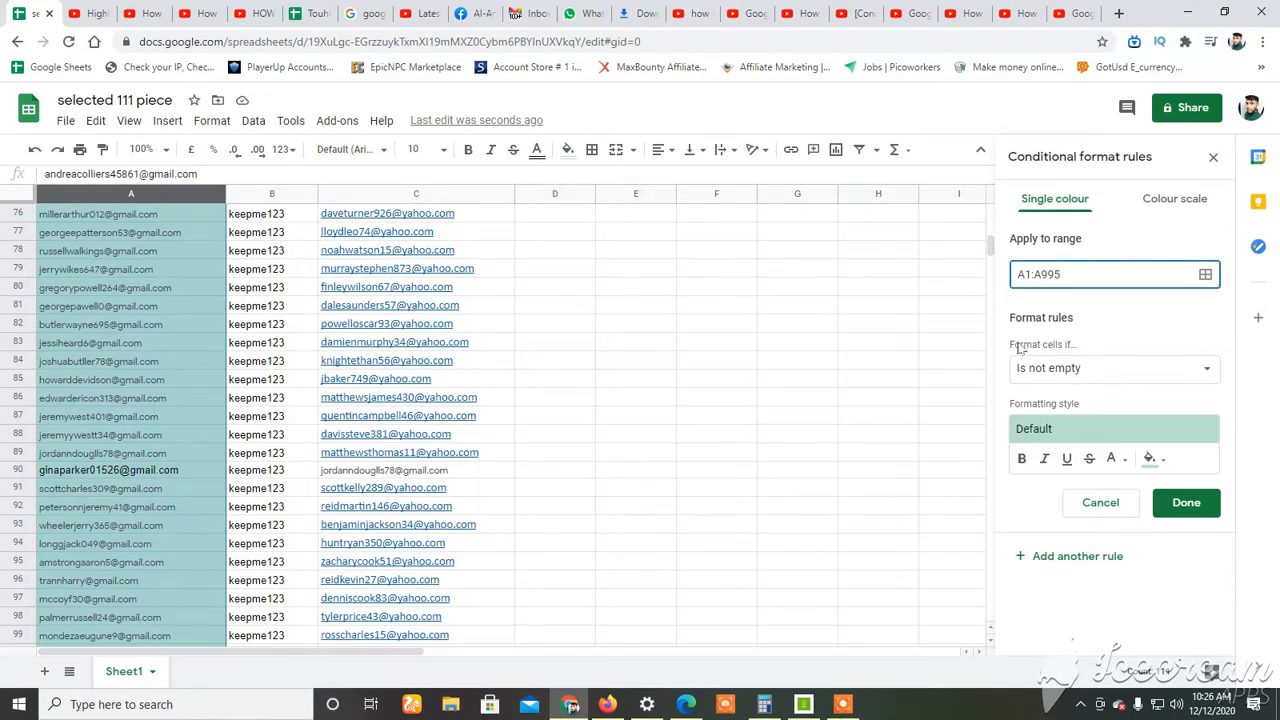
Set the rule's condition to "Custom formula is".
{"action": "left_click", "coordinate": [1097, 368]}
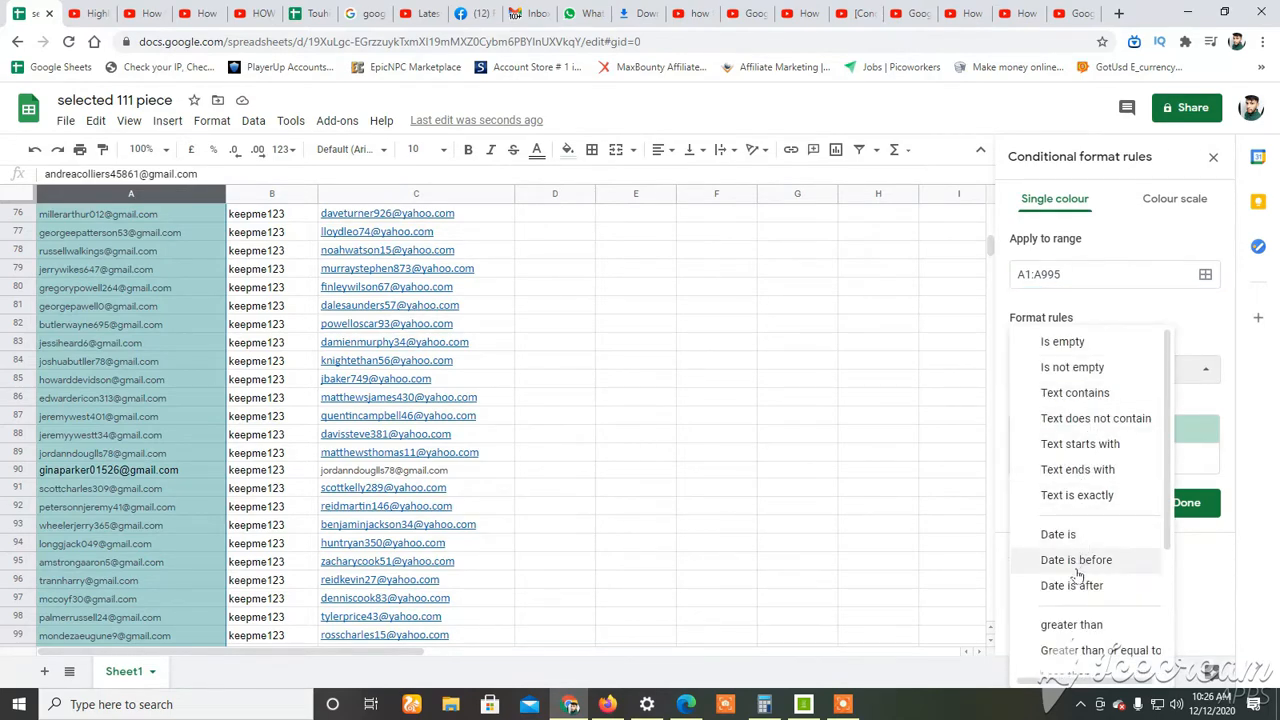
{"action": "scroll", "coordinate": [1075, 600], "scroll_direction": "down", "scroll_amount": 3}
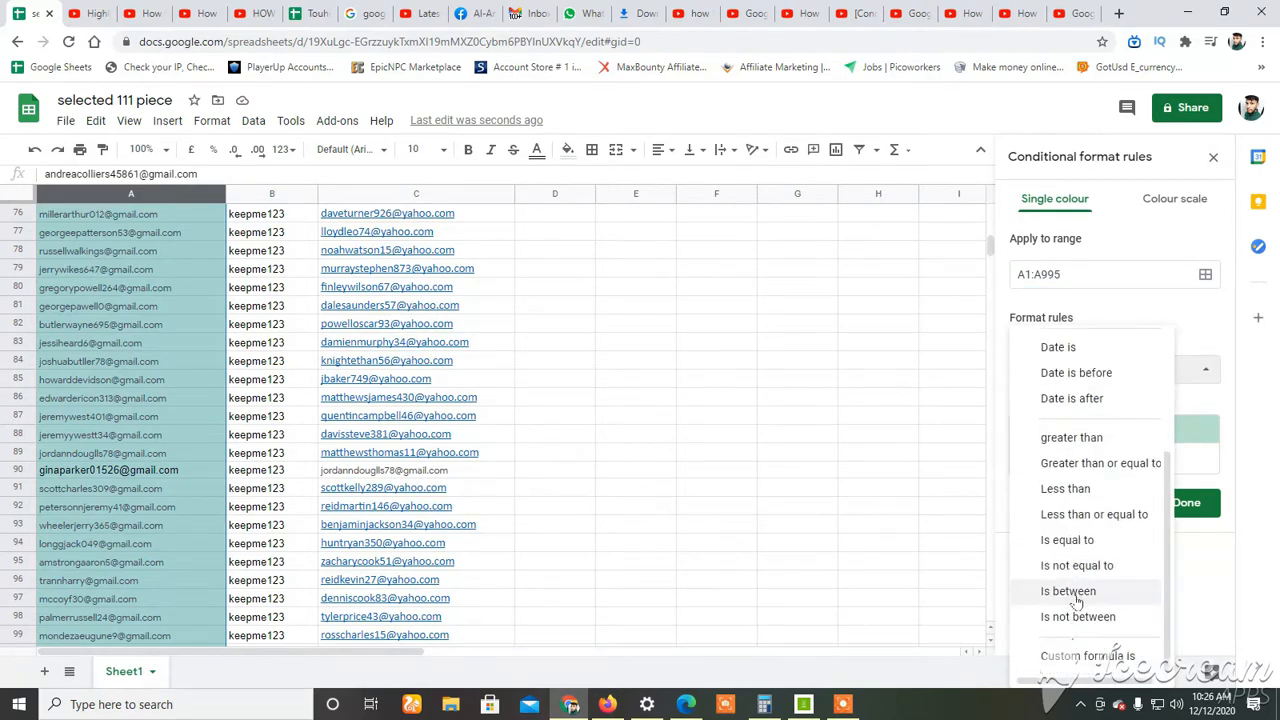
{"action": "left_click", "coordinate": [1068, 658]}
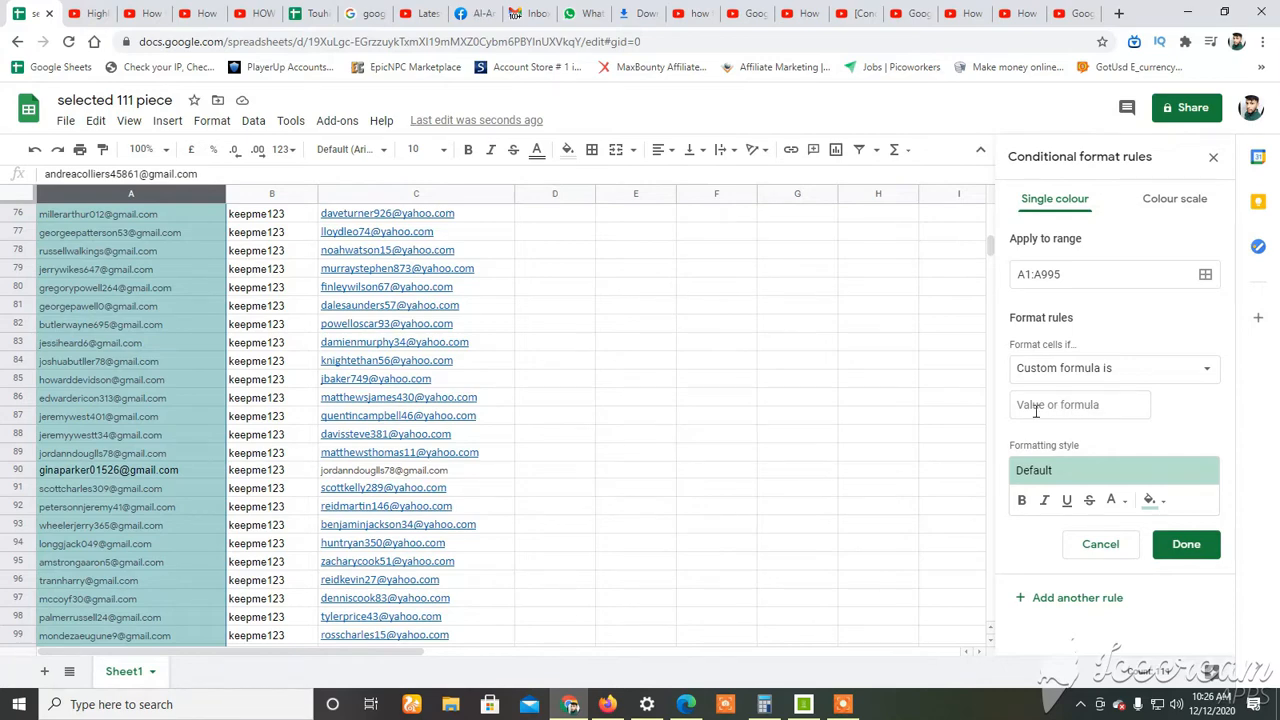
Begin the rule's custom formula with =countif(a1:a.
{"action": "left_click", "coordinate": [1097, 404]}
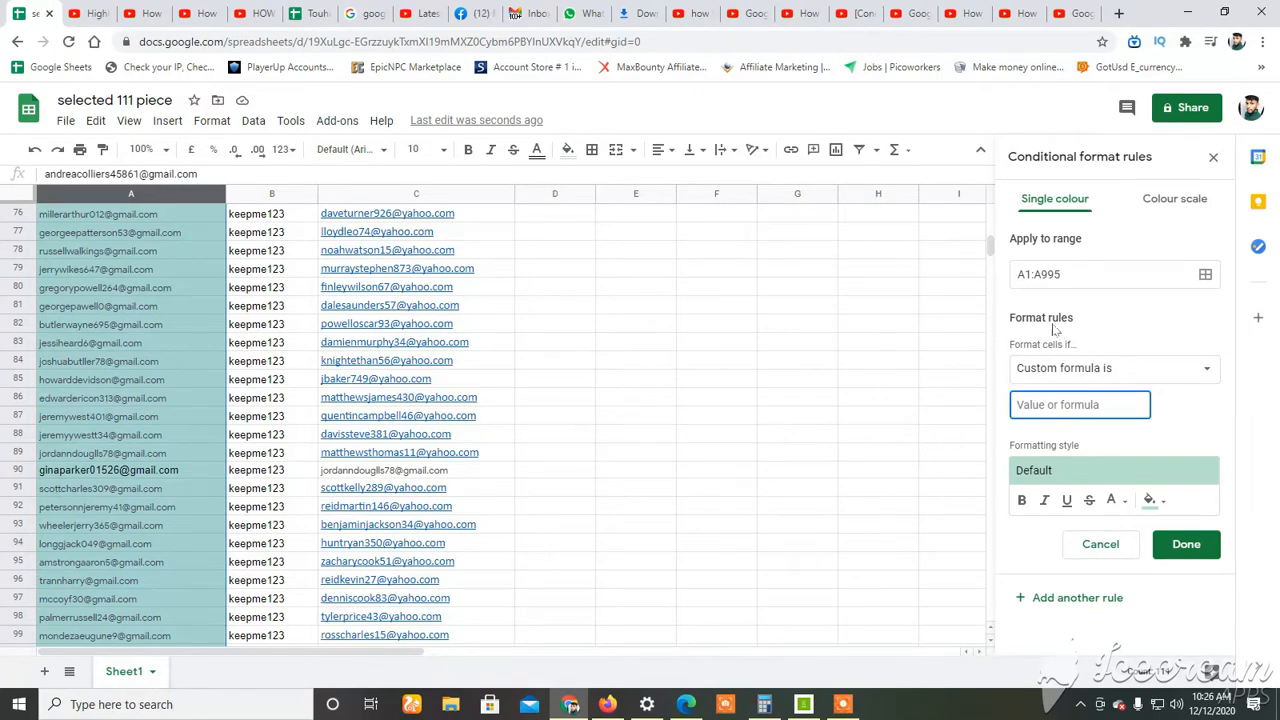
{"action": "scroll", "coordinate": [125, 305], "scroll_direction": "down", "scroll_amount": 3}
{"action": "scroll", "coordinate": [127, 315], "scroll_direction": "up", "scroll_amount": 9}
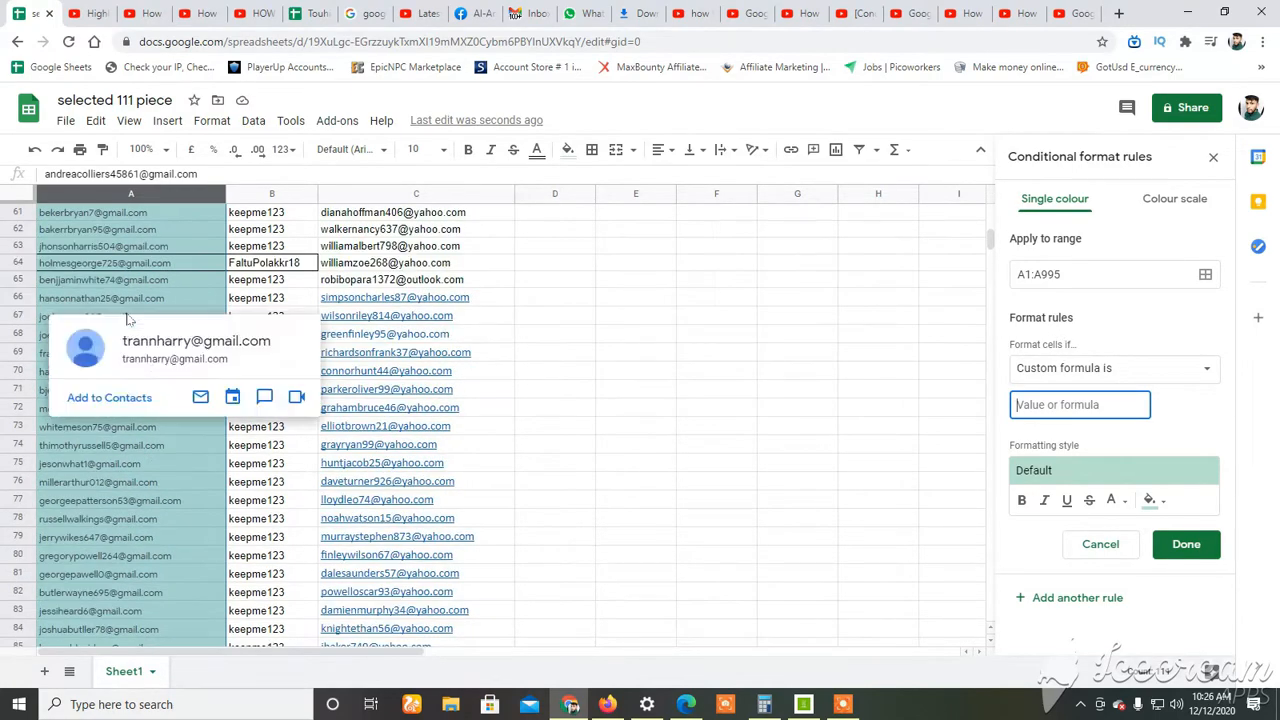
{"action": "scroll", "coordinate": [127, 313], "scroll_direction": "down", "scroll_amount": 2}
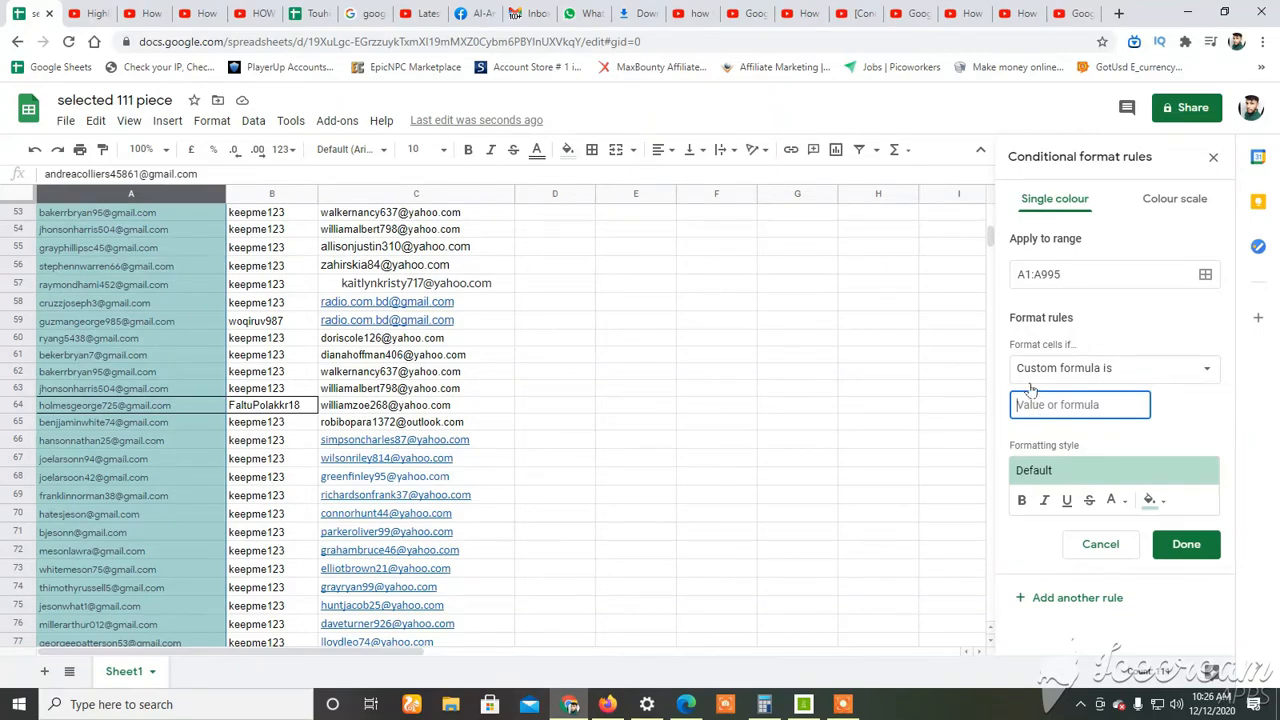
{"action": "type", "text": "="}
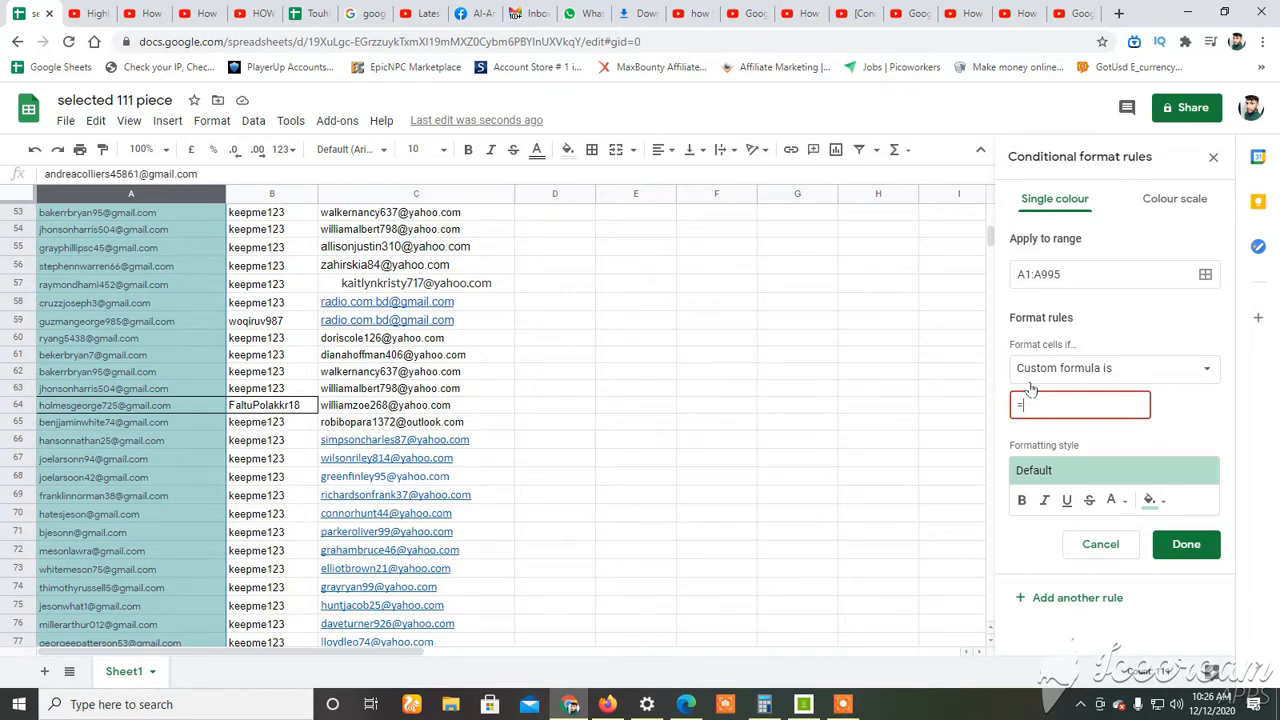
{"action": "type", "text": "coun"}
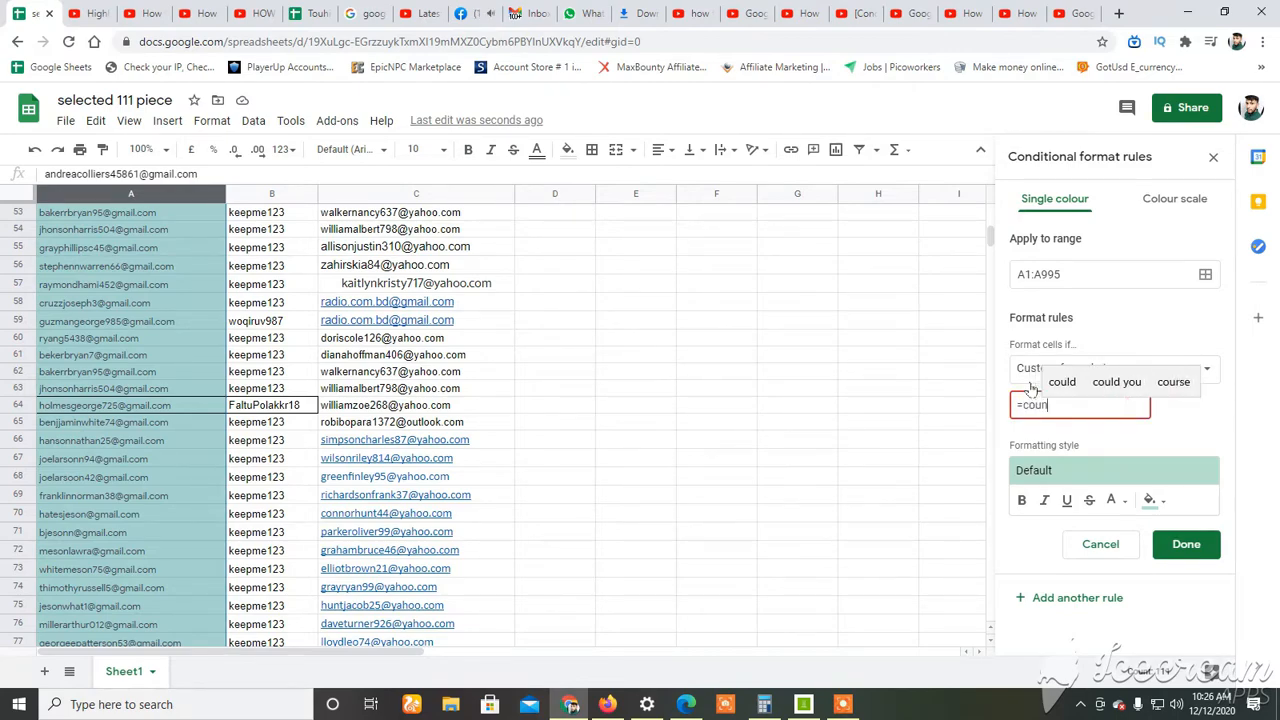
{"action": "type", "text": "tif"}
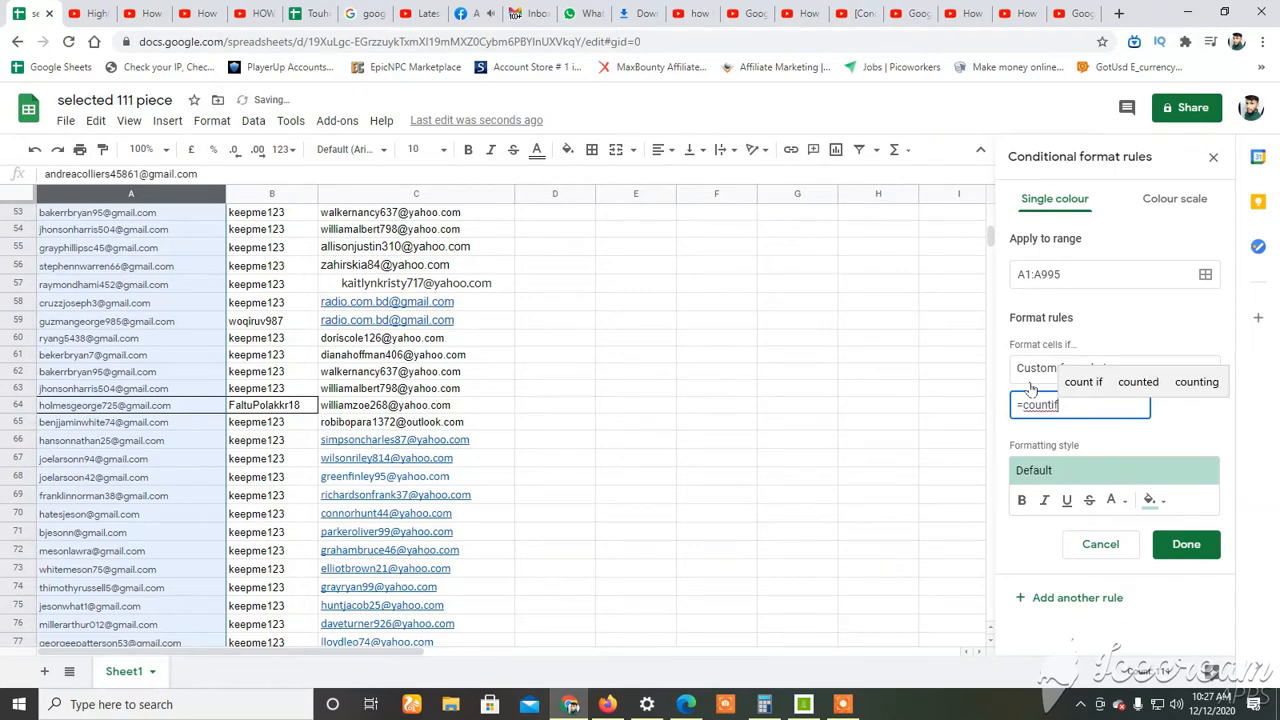
{"action": "type", "text": "("}
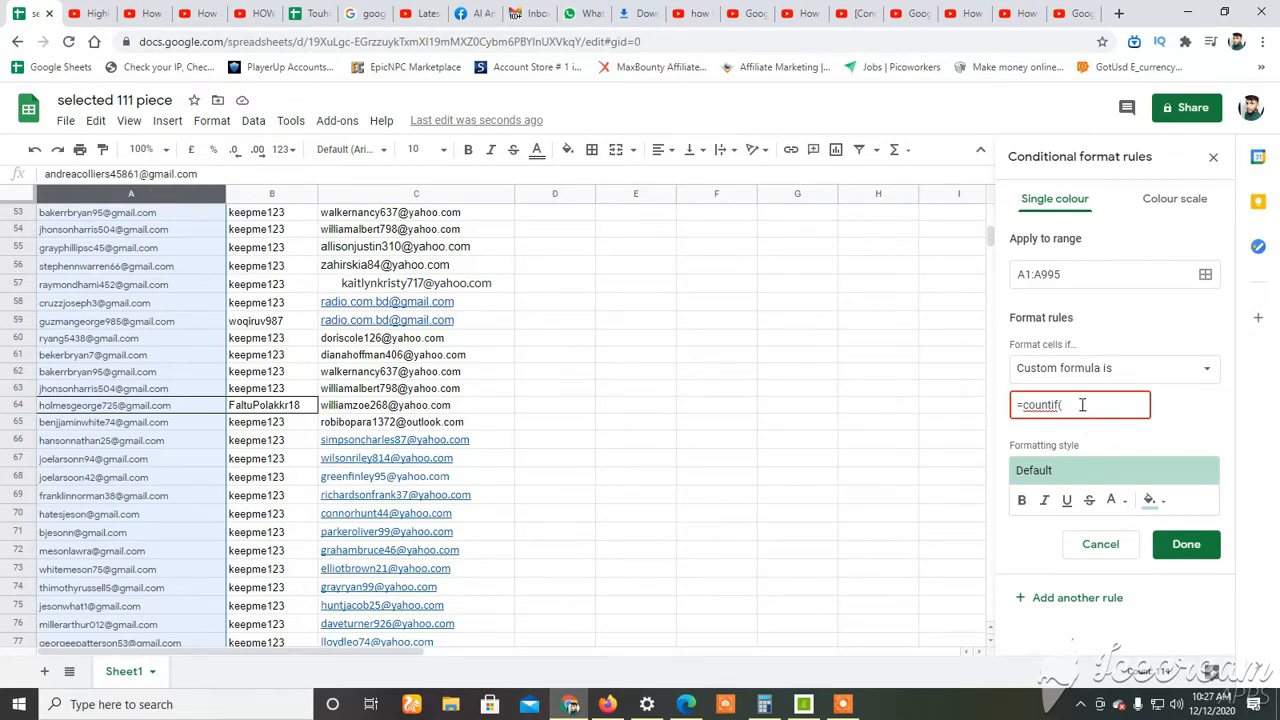
{"action": "type", "text": "a1:a"}
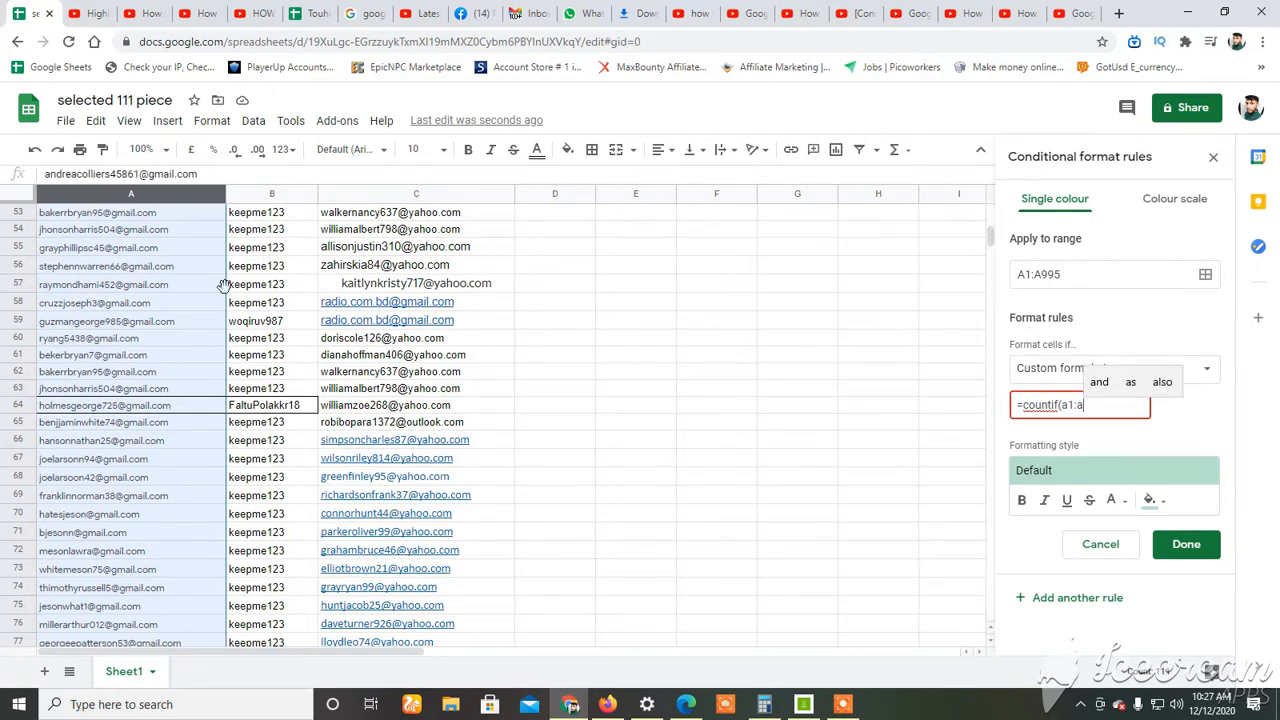
Check the sheet's last row and complete the formula as =countif(a1:a995,a1).
{"action": "scroll", "coordinate": [243, 480], "scroll_direction": "down", "scroll_amount": 10}
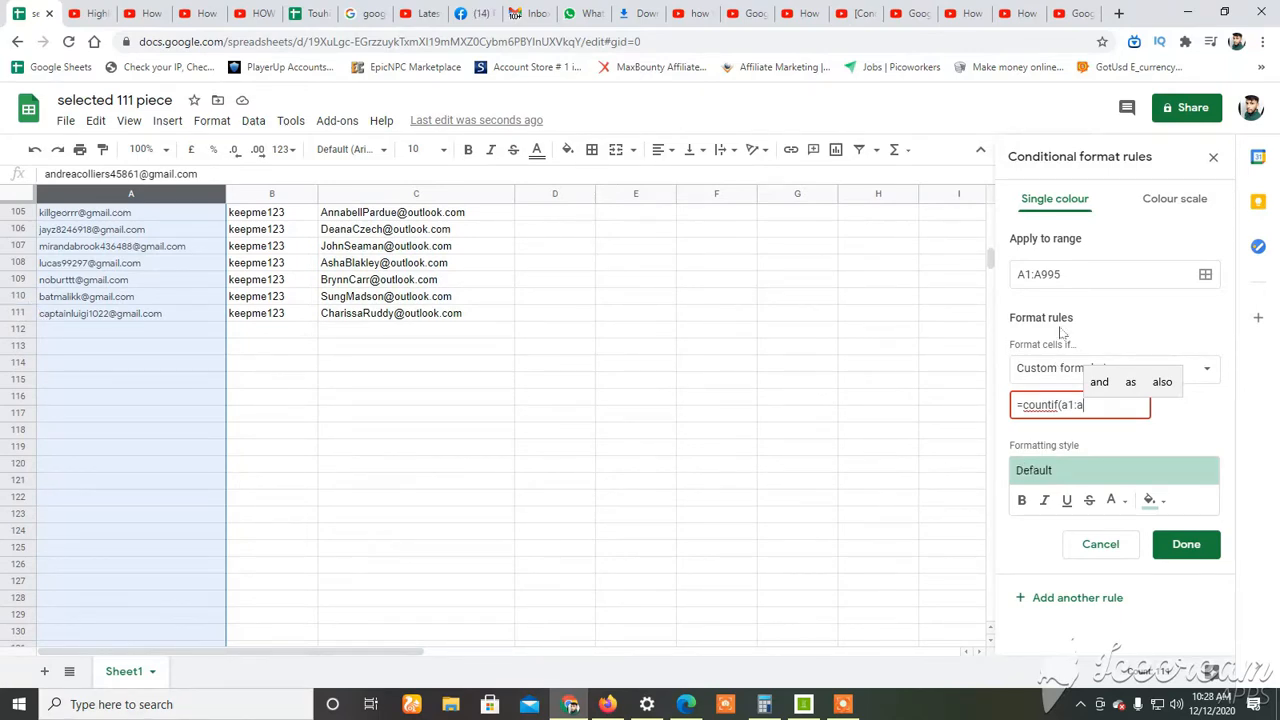
{"action": "left_click_drag", "start_coordinate": [993, 260], "coordinate": [990, 612]}
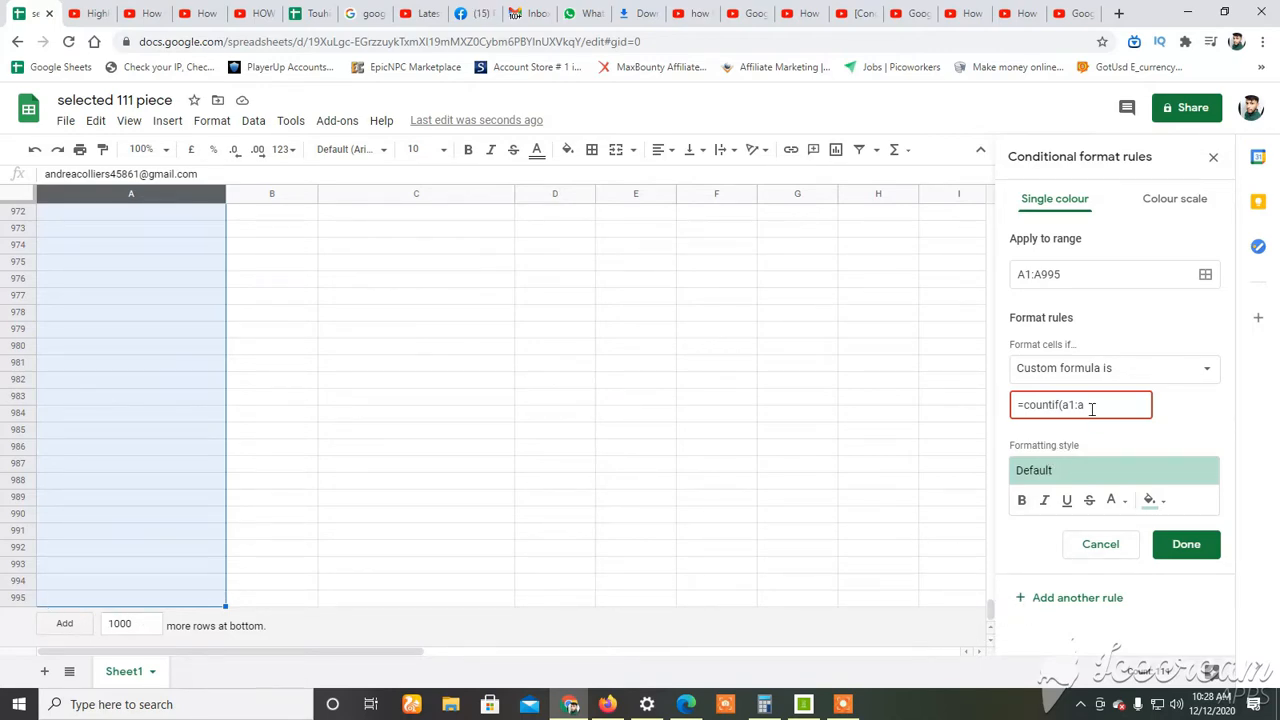
{"action": "left_click_drag", "start_coordinate": [995, 608], "coordinate": [990, 210]}
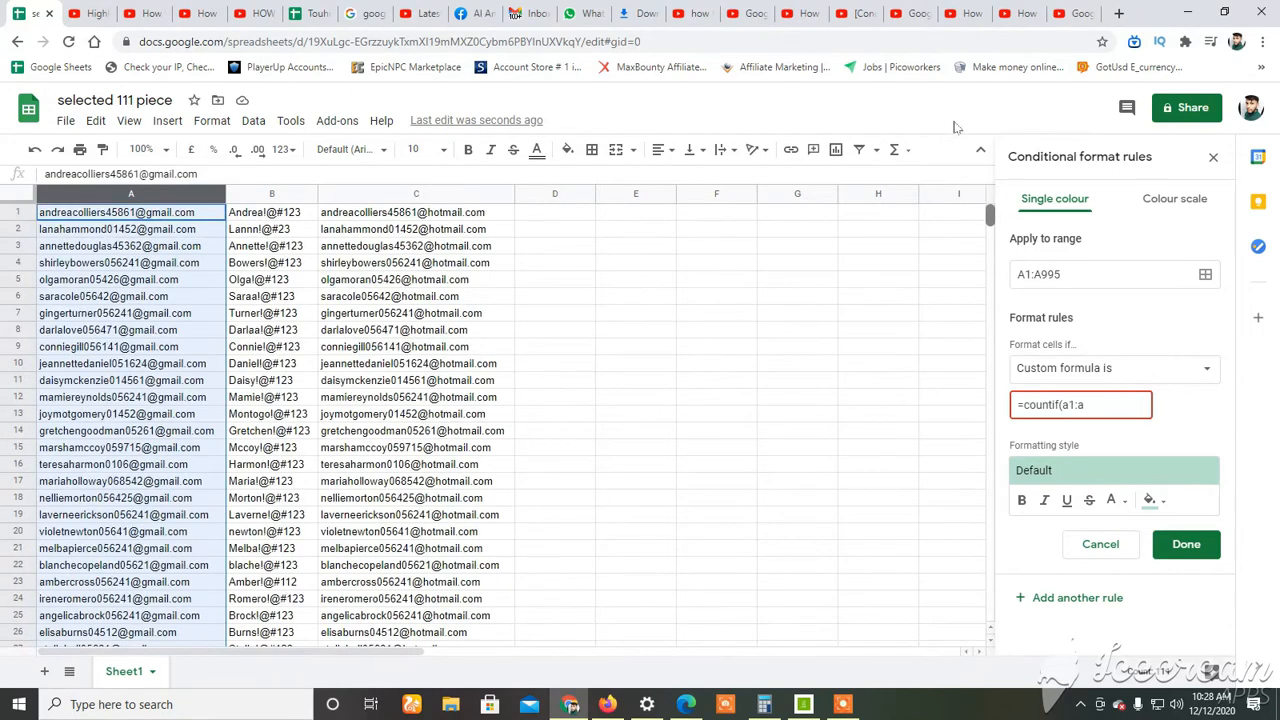
{"action": "left_click", "coordinate": [1093, 406]}
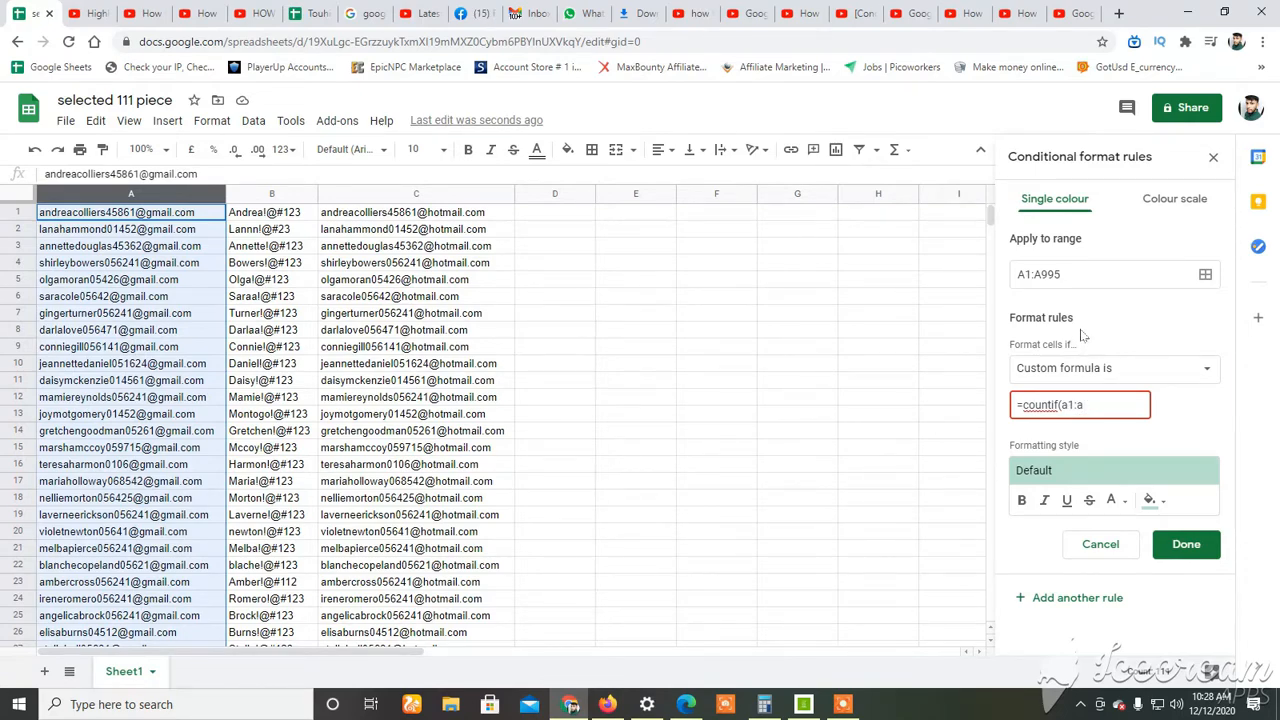
{"action": "type", "text": "995"}
{"action": "type", "text": ",a1"}
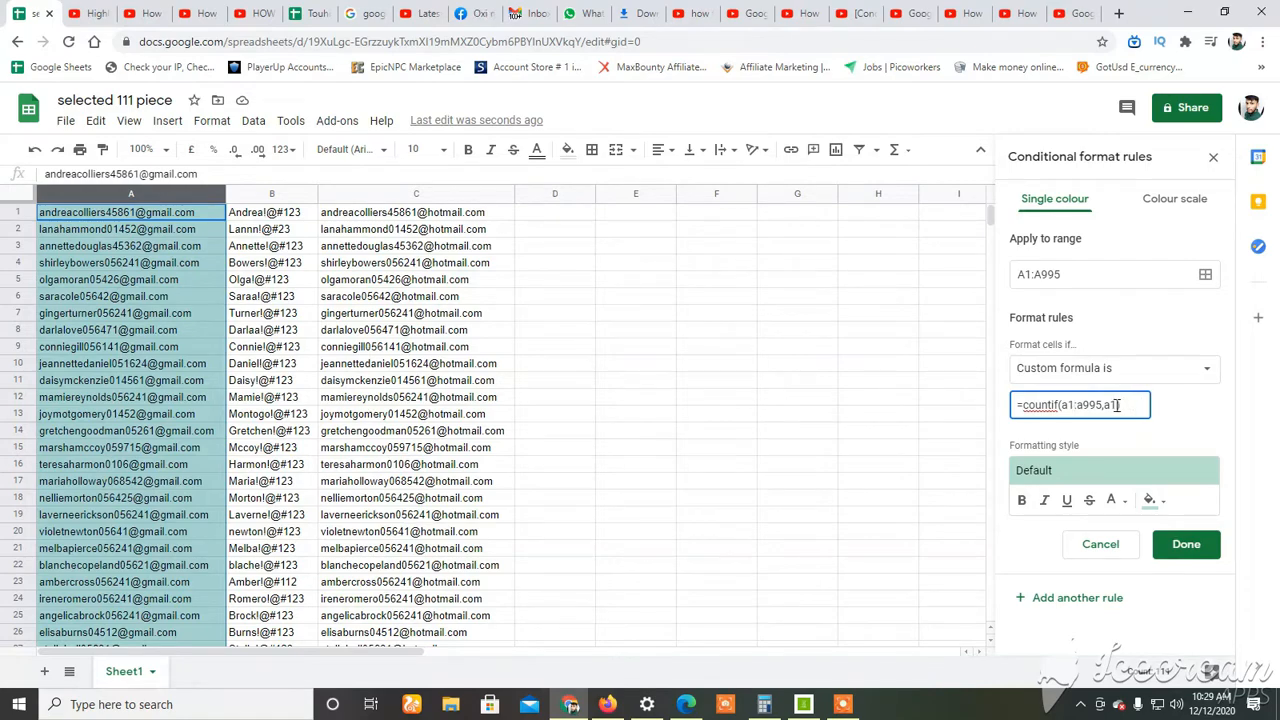
Append >1 to the formula so it reads =countif(a1:a995,a1)>1 and matches duplicate addresses.
{"action": "double_click", "coordinate": [1085, 405]}
{"action": "left_click", "coordinate": [878, 376]}
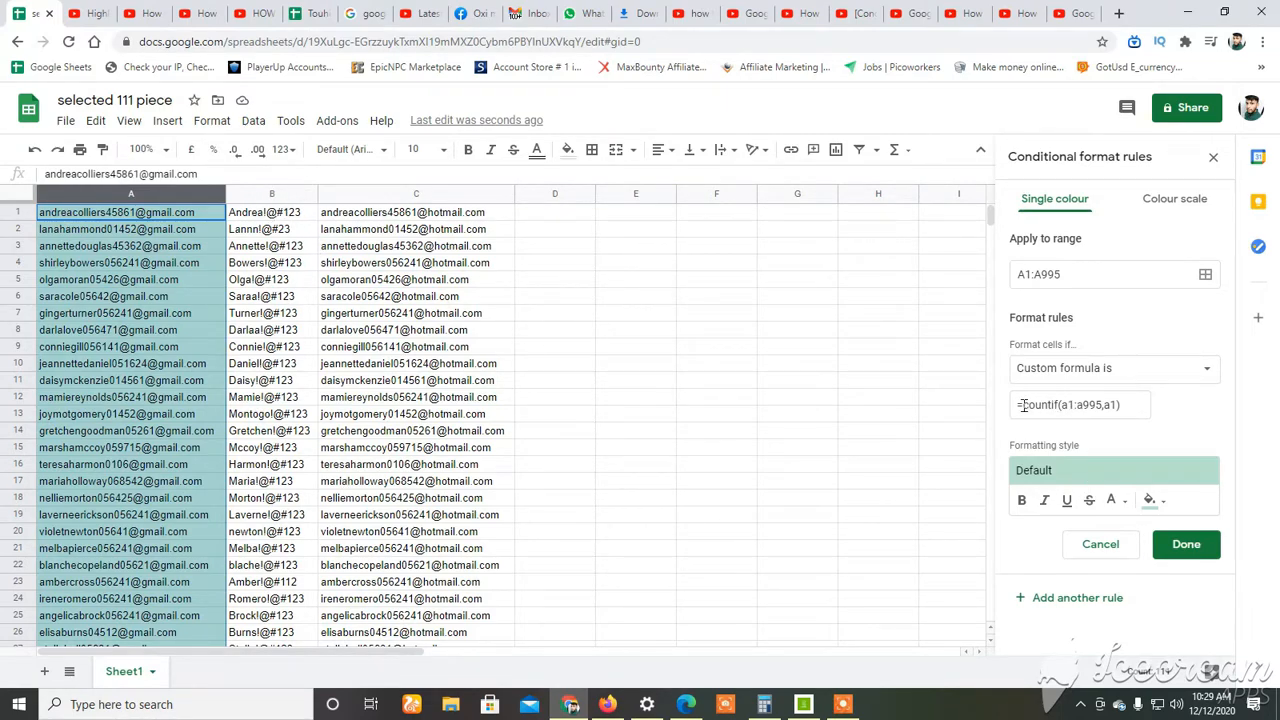
{"action": "left_click", "coordinate": [1076, 404]}
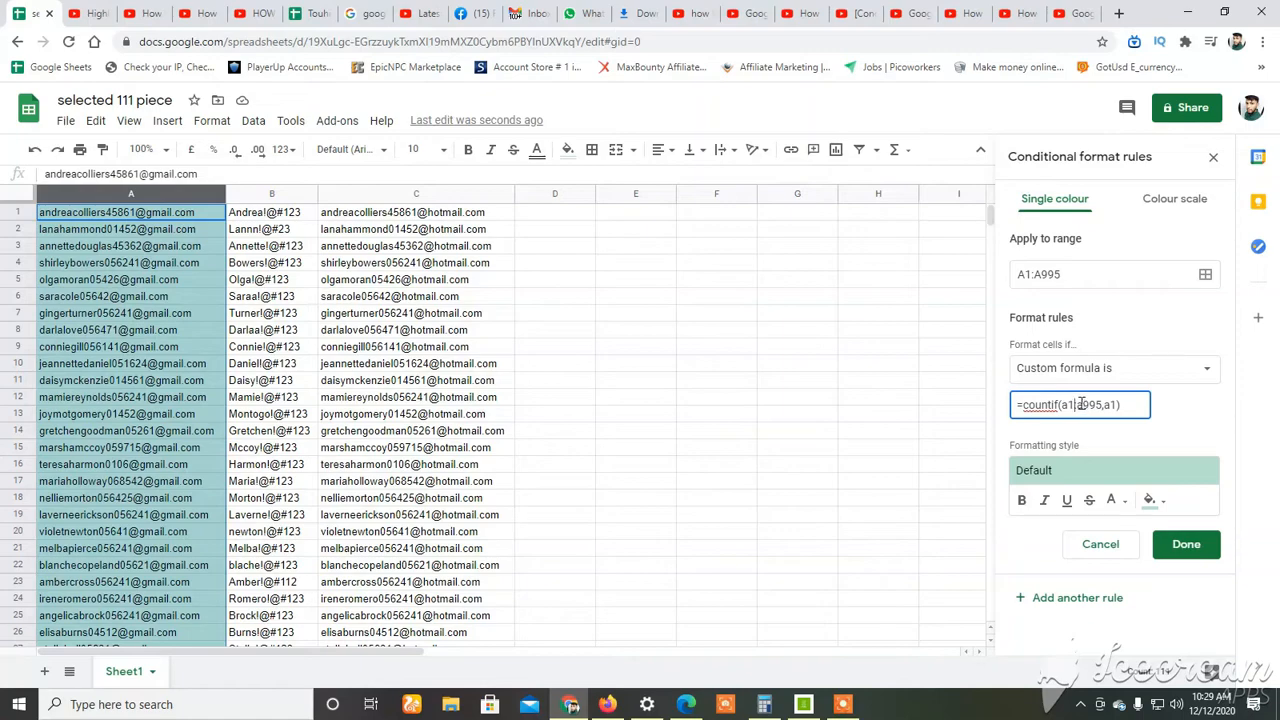
{"action": "left_click_drag", "start_coordinate": [1078, 404], "coordinate": [1106, 404]}
{"action": "left_click", "coordinate": [1097, 404]}
{"action": "left_click_drag", "start_coordinate": [1105, 405], "coordinate": [1075, 406]}
{"action": "left_click", "coordinate": [1124, 404]}
{"action": "type", "text": ">1"}
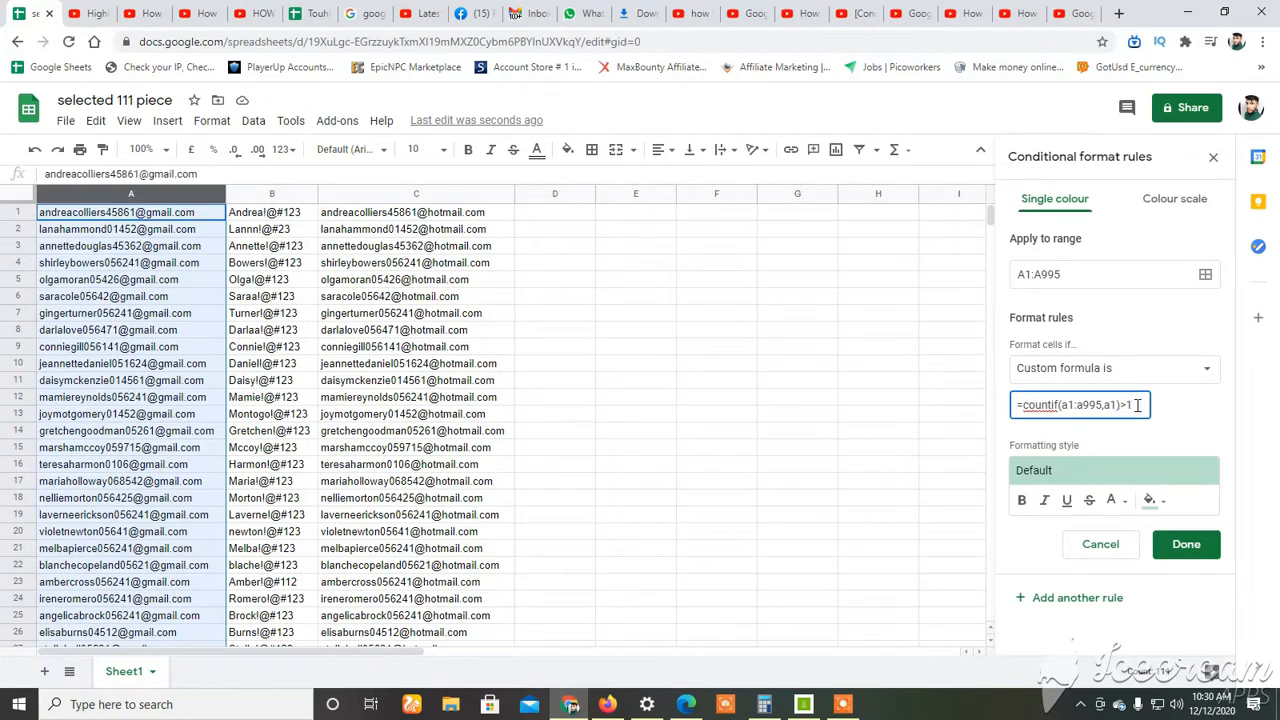
{"action": "left_click_drag", "start_coordinate": [1137, 405], "coordinate": [1120, 405]}
{"action": "left_click_drag", "start_coordinate": [1062, 405], "coordinate": [1010, 403]}
{"action": "left_click", "coordinate": [1134, 404]}
{"action": "mouse_move", "coordinate": [1060, 404]}
{"action": "left_mouse_down"}
{"action": "mouse_move", "coordinate": [1121, 403]}
{"action": "mouse_move", "coordinate": [1062, 405]}
{"action": "left_mouse_up"}
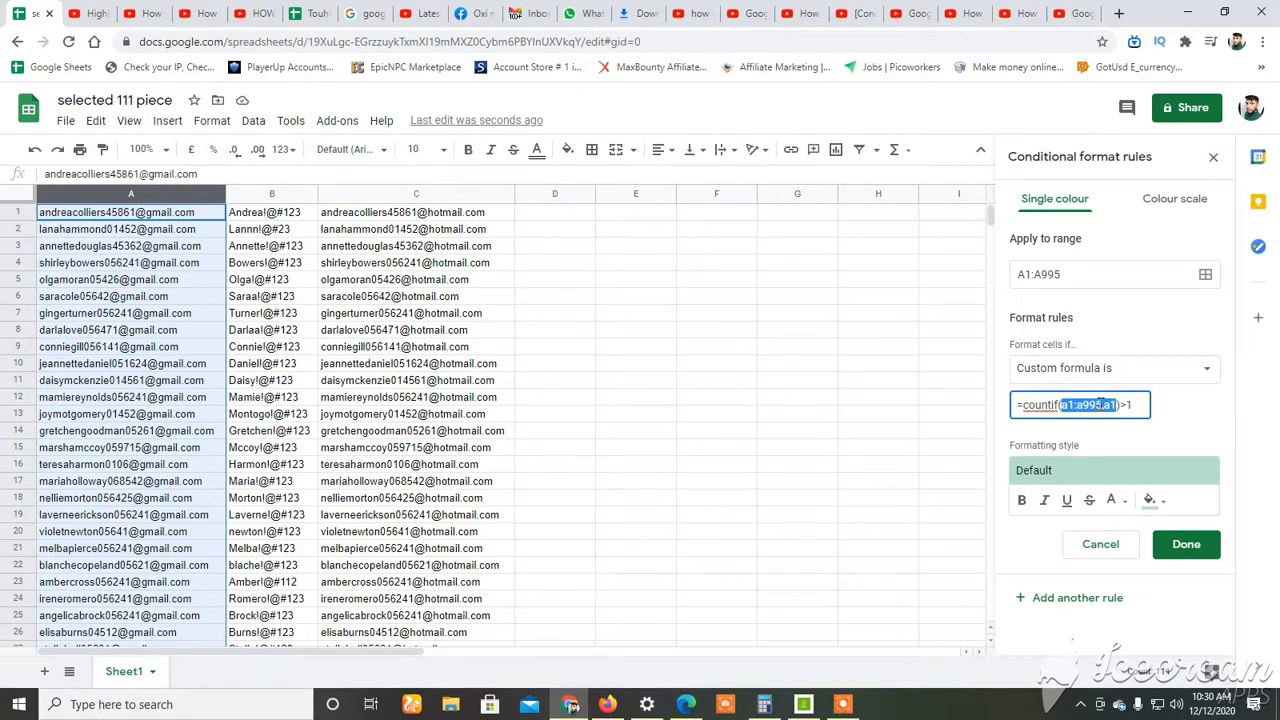
{"action": "left_click", "coordinate": [1104, 404]}
{"action": "left_click", "coordinate": [1117, 405]}
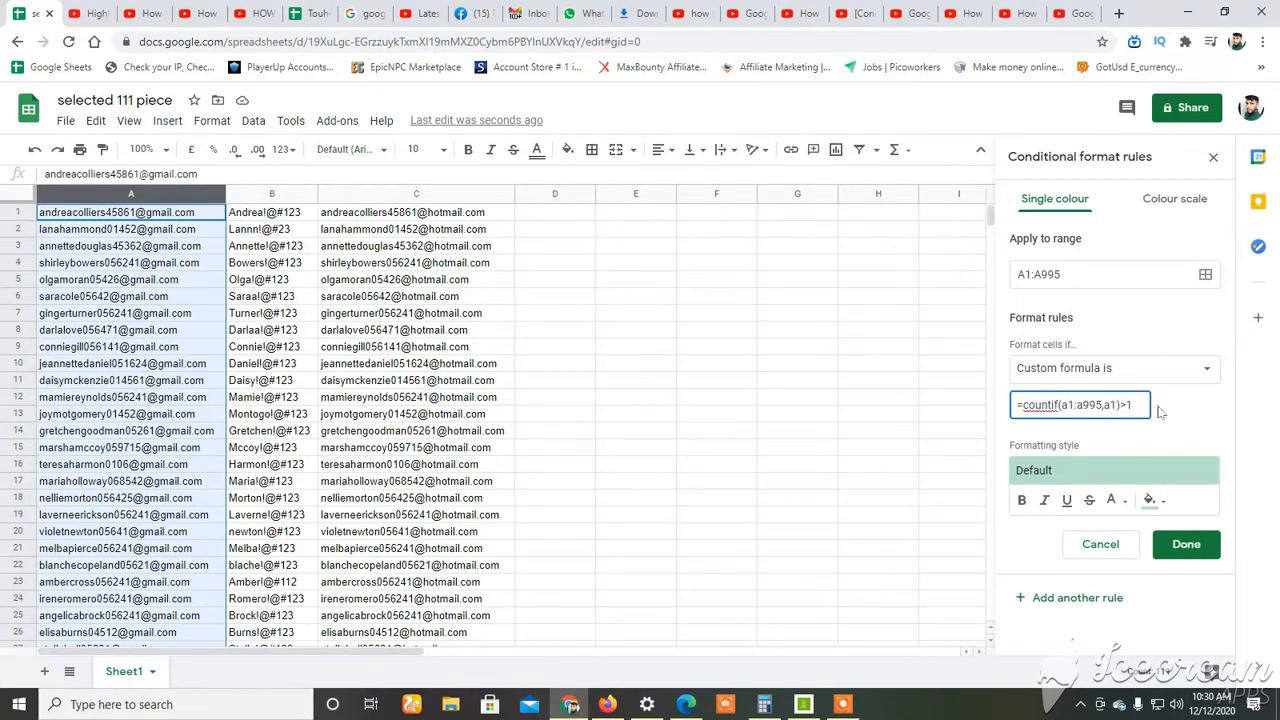
{"action": "type", "text": ")"}
Set the rule's fill colour to yellow and check the highlighted duplicates in column A.
{"action": "scroll", "coordinate": [408, 435], "scroll_direction": "down", "scroll_amount": 5}
{"action": "scroll", "coordinate": [405, 428], "scroll_direction": "up", "scroll_amount": 5}
{"action": "scroll", "coordinate": [528, 428], "scroll_direction": "down", "scroll_amount": 5}
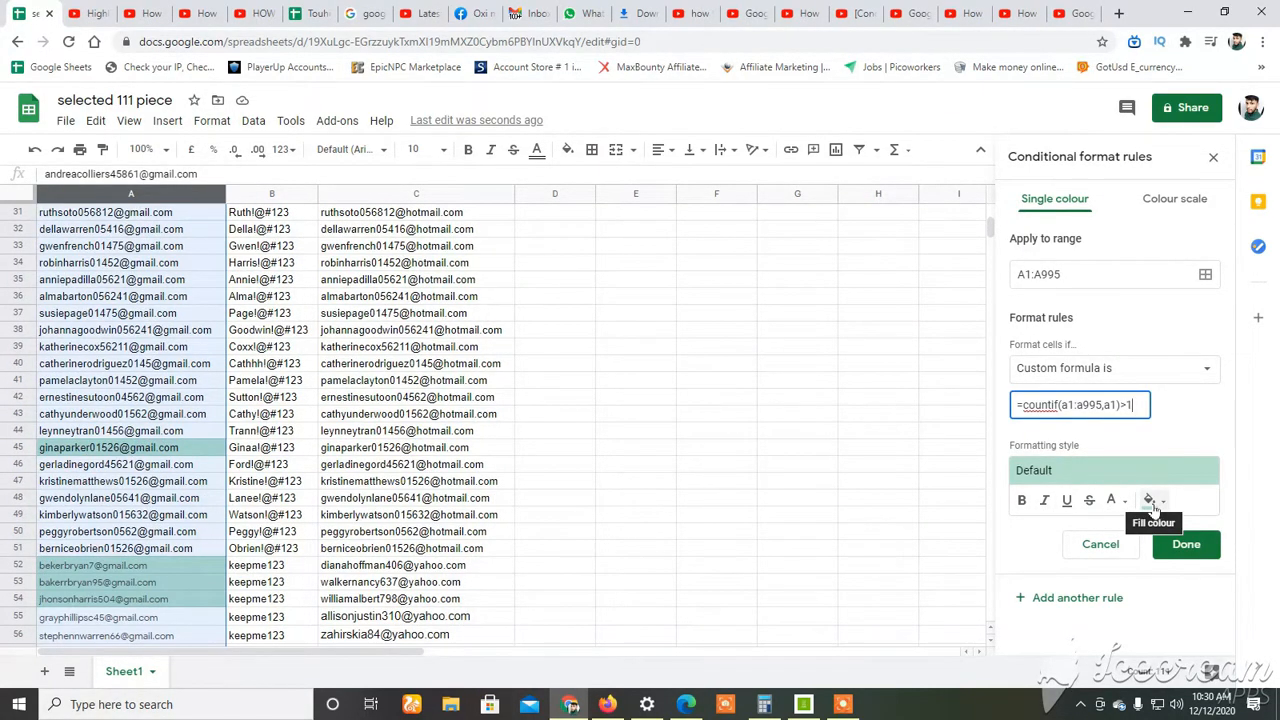
{"action": "left_click", "coordinate": [1151, 502]}
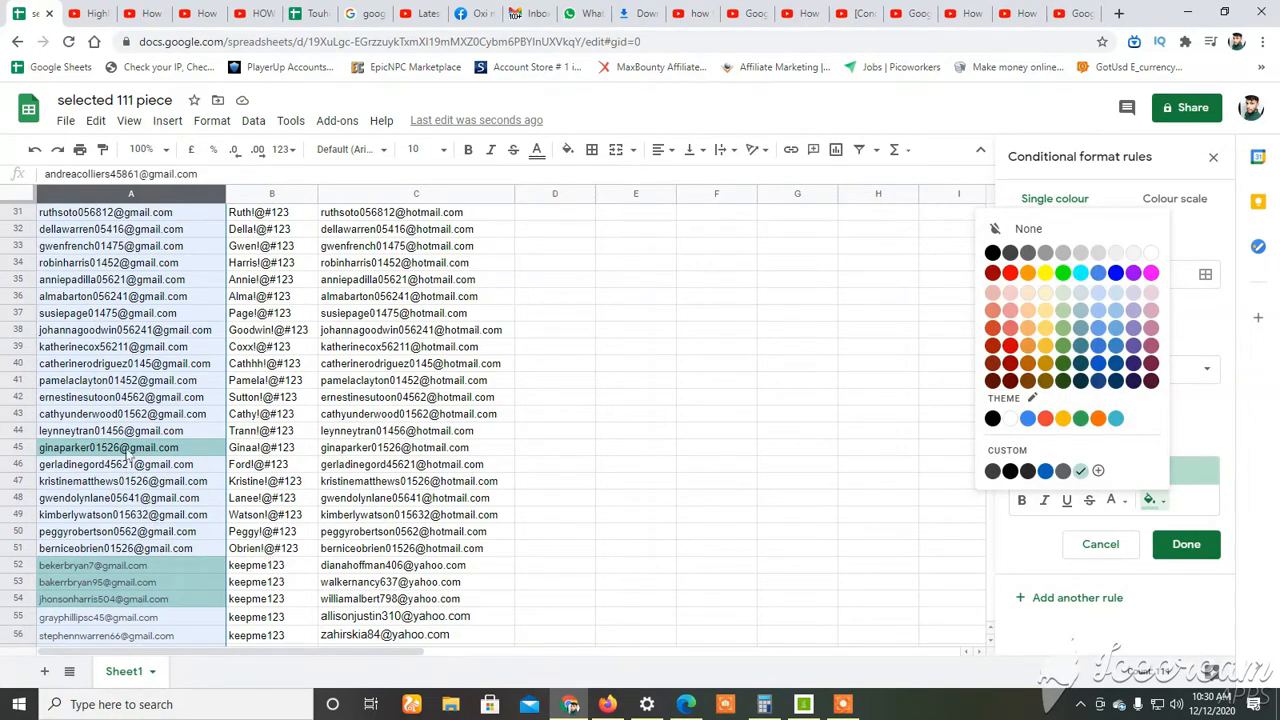
{"action": "scroll", "coordinate": [137, 470], "scroll_direction": "down", "scroll_amount": 3}
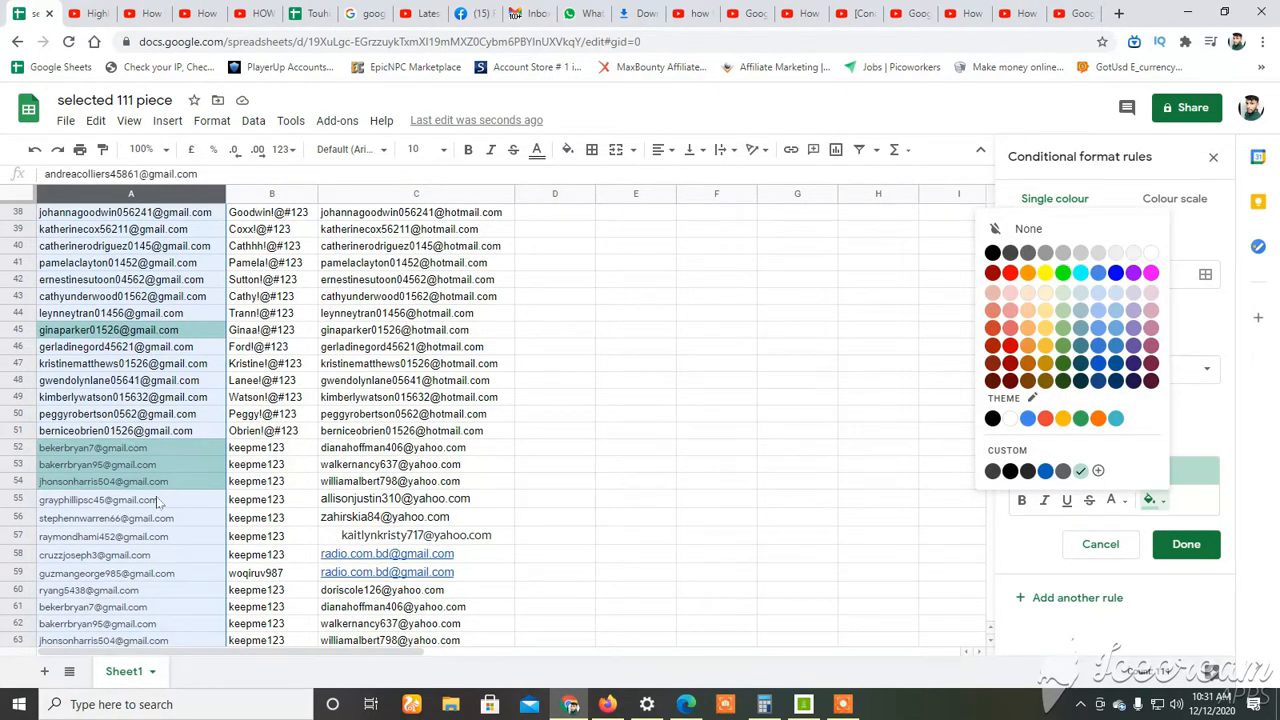
{"action": "left_click", "coordinate": [1045, 272]}
{"action": "scroll", "coordinate": [336, 468], "scroll_direction": "down", "scroll_amount": 5}
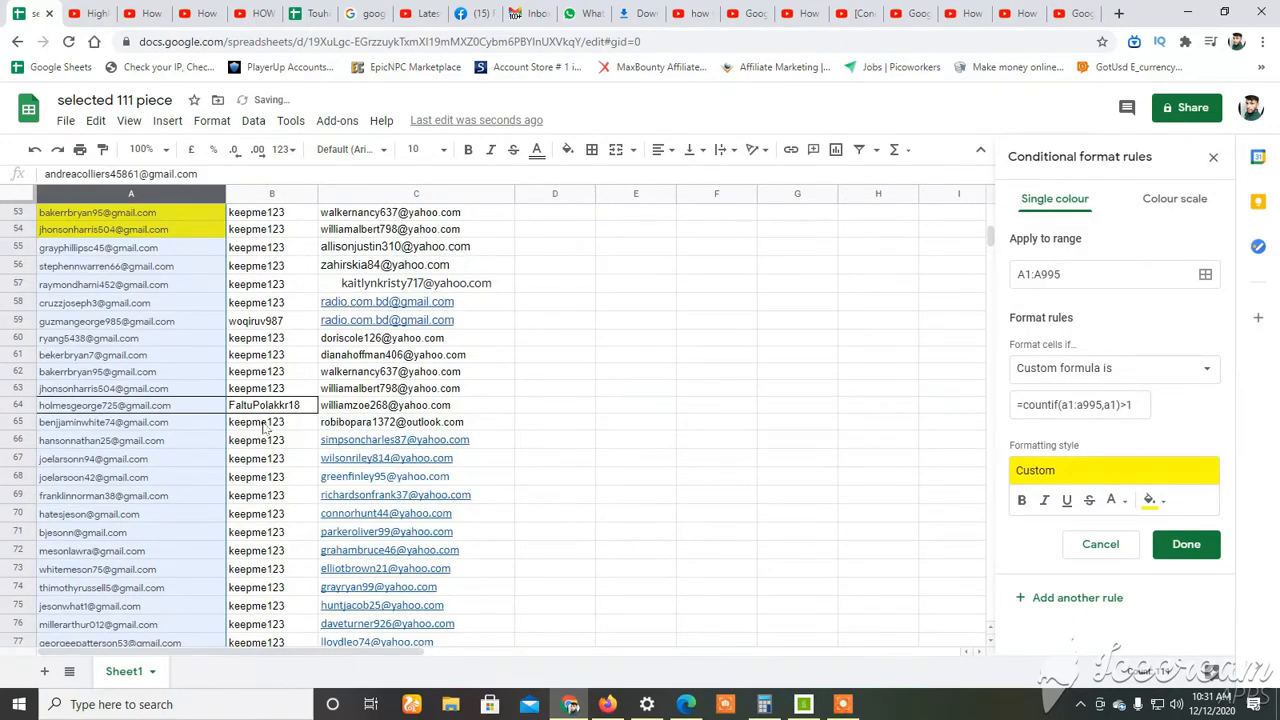
Save the yellow duplicate-highlighting rule for A1:A995 and deselect column A to see the highlighted cells clearly.
{"action": "scroll", "coordinate": [296, 470], "scroll_direction": "down", "scroll_amount": 8}
{"action": "scroll", "coordinate": [296, 470], "scroll_direction": "down", "scroll_amount": 5}
{"action": "scroll", "coordinate": [298, 460], "scroll_direction": "up", "scroll_amount": 20}
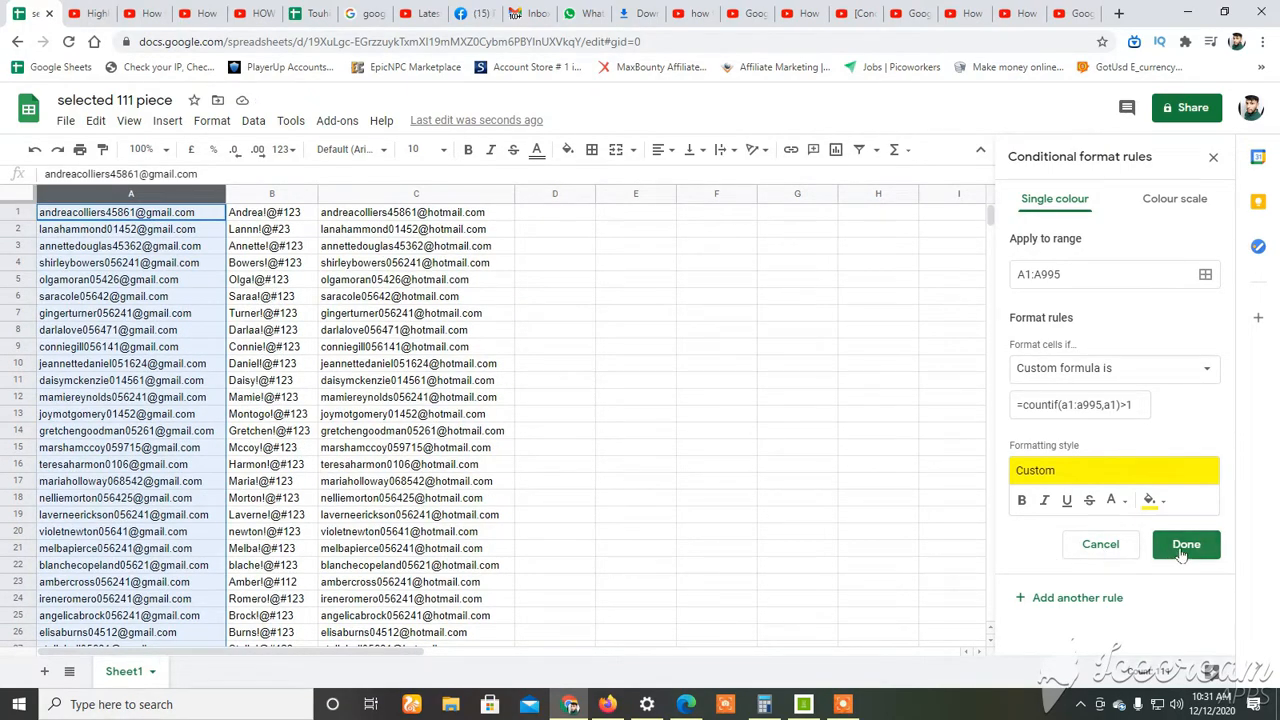
{"action": "left_click", "coordinate": [1176, 552]}
{"action": "scroll", "coordinate": [262, 556], "scroll_direction": "down", "scroll_amount": 12}
{"action": "left_click", "coordinate": [380, 346]}
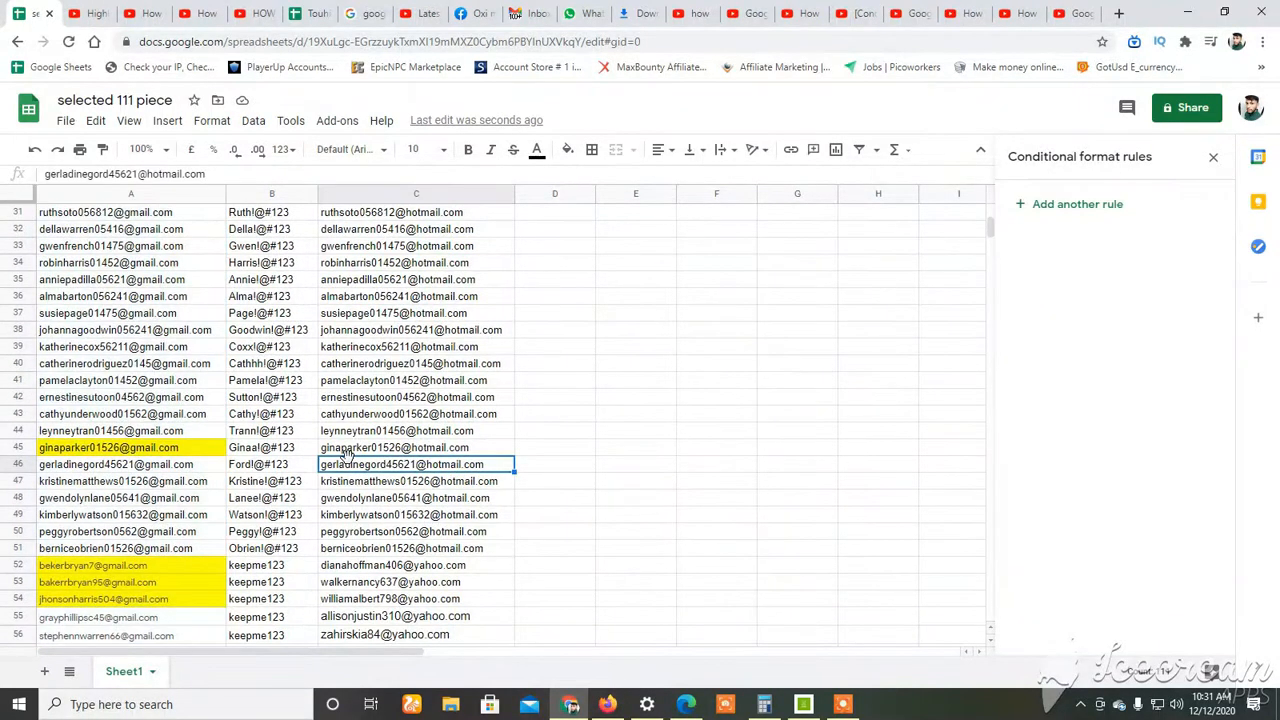
Examine column A from the highlighted cells around rows 45 to 54 down to the last filled row.
{"action": "scroll", "coordinate": [207, 463], "scroll_direction": "down", "scroll_amount": 3}
{"action": "scroll", "coordinate": [205, 464], "scroll_direction": "up", "scroll_amount": 7}
{"action": "scroll", "coordinate": [200, 464], "scroll_direction": "down", "scroll_amount": 7}
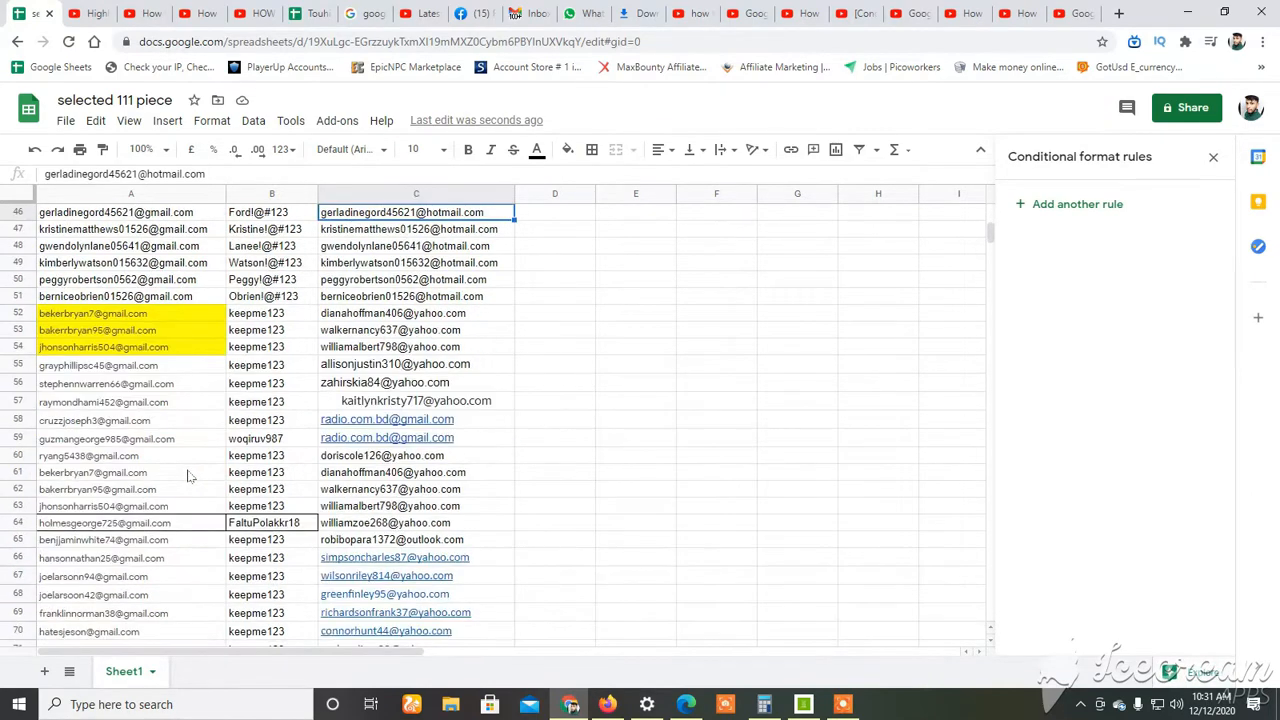
{"action": "scroll", "coordinate": [172, 427], "scroll_direction": "up", "scroll_amount": 5}
{"action": "scroll", "coordinate": [180, 550], "scroll_direction": "down", "scroll_amount": 3}
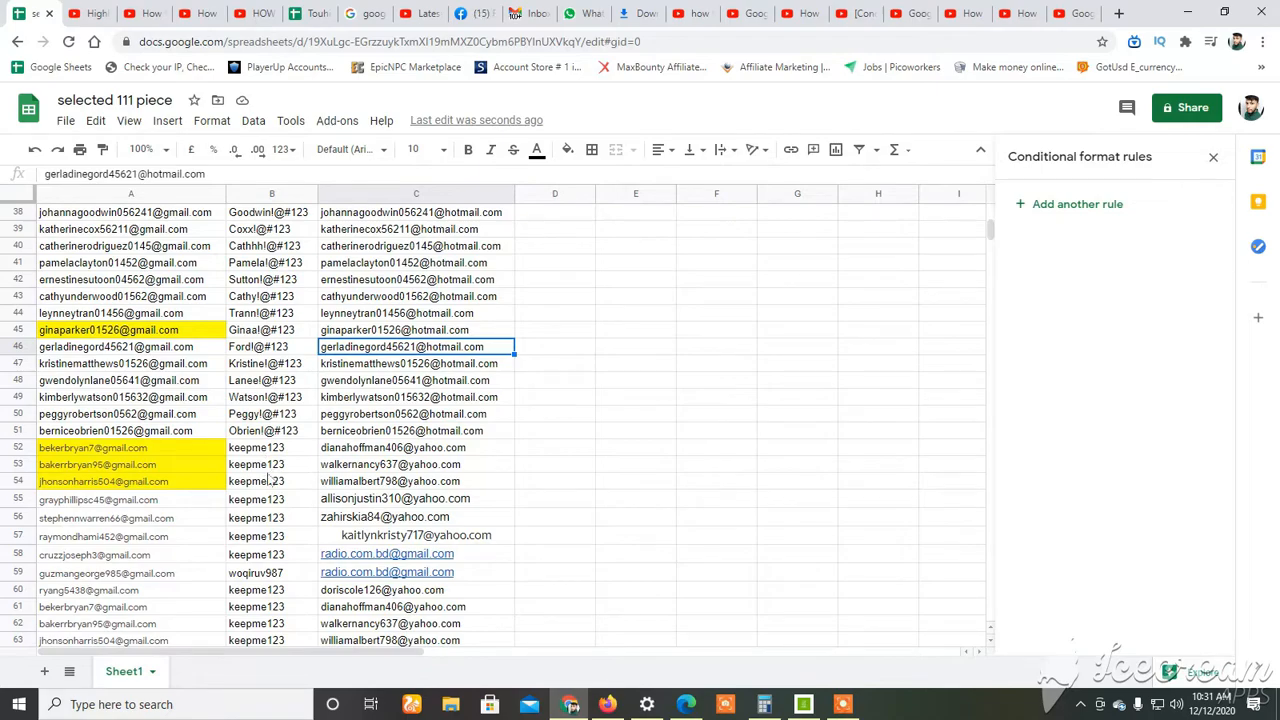
{"action": "scroll", "coordinate": [280, 480], "scroll_direction": "down", "scroll_amount": 20}
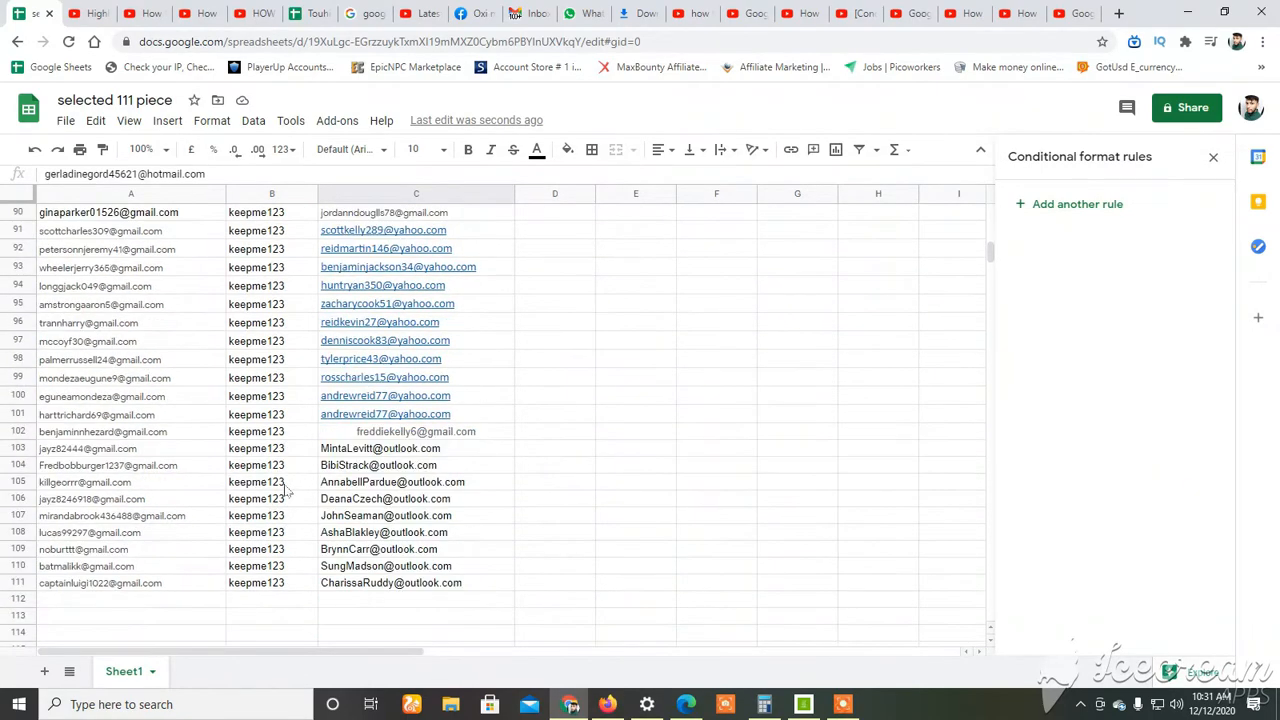
{"action": "scroll", "coordinate": [285, 491], "scroll_direction": "up", "scroll_amount": 20}
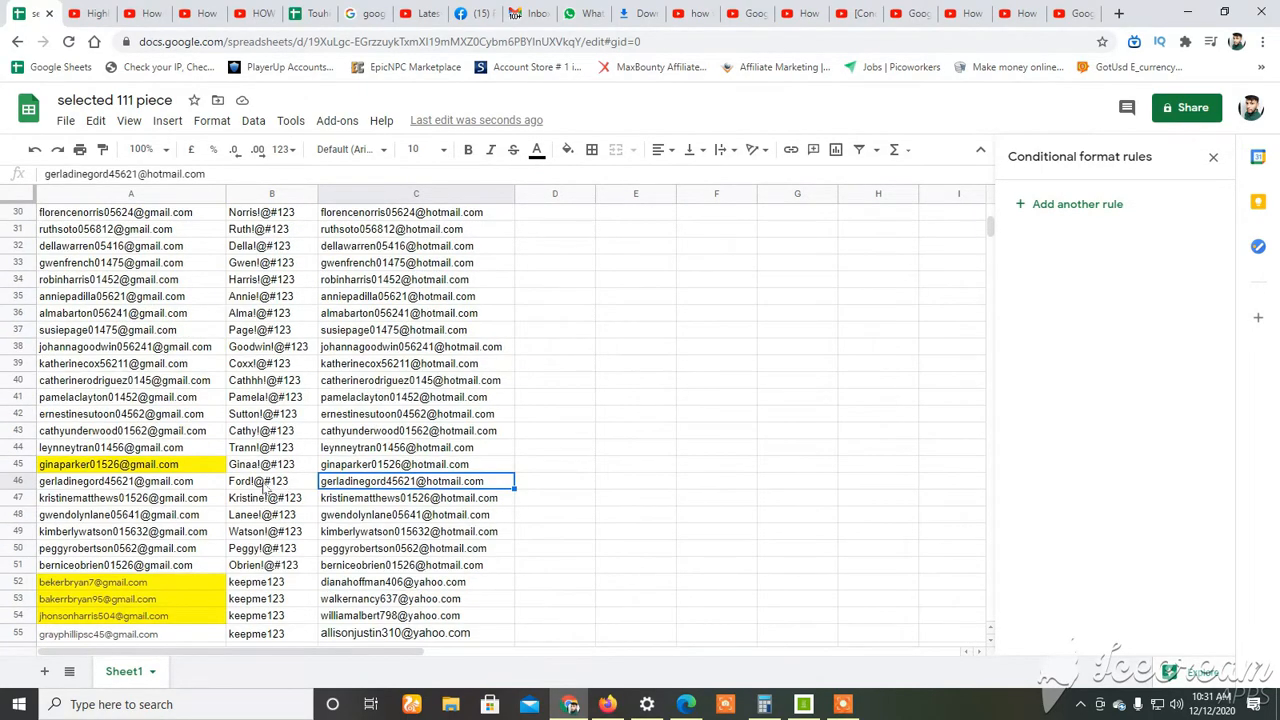
{"action": "scroll", "coordinate": [254, 503], "scroll_direction": "down", "scroll_amount": 3}
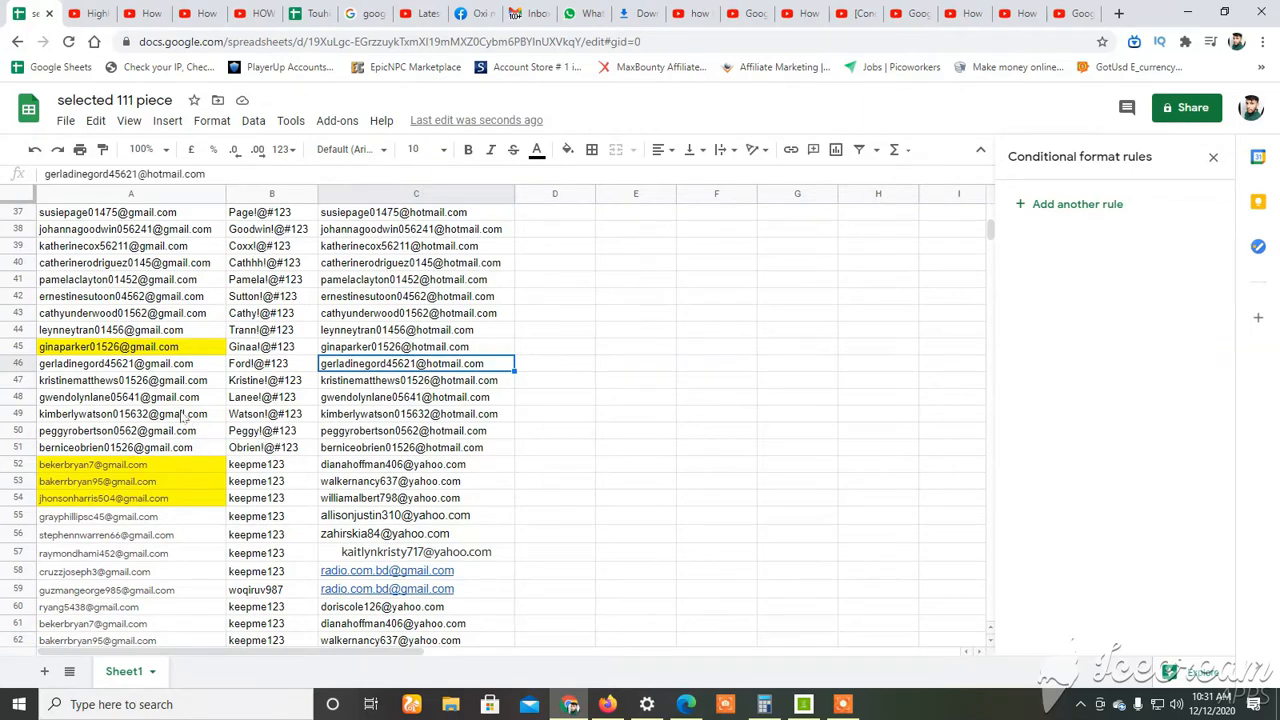
Select A44:B54 to inspect the highlighted entries, clear the selection and check the remaining rows of the list.
{"action": "left_click_drag", "start_coordinate": [107, 334], "coordinate": [270, 498]}
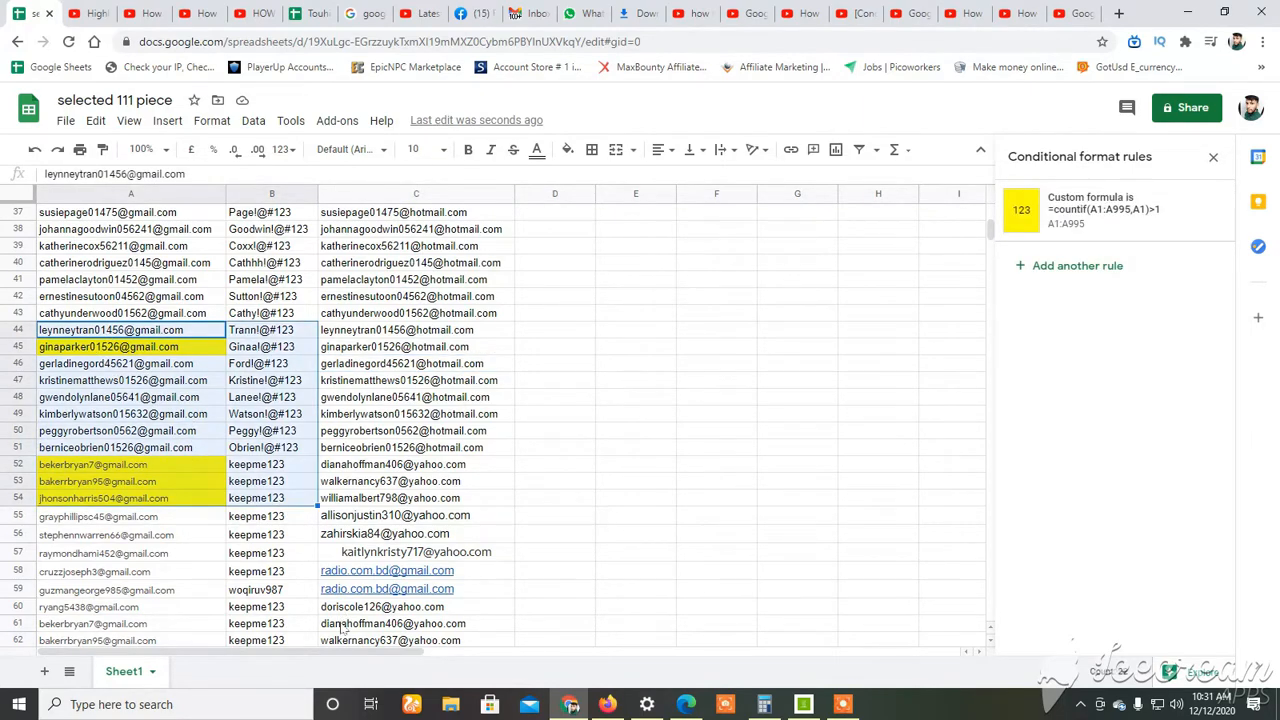
{"action": "left_click", "coordinate": [341, 626]}
{"action": "scroll", "coordinate": [300, 606], "scroll_direction": "down", "scroll_amount": 14}
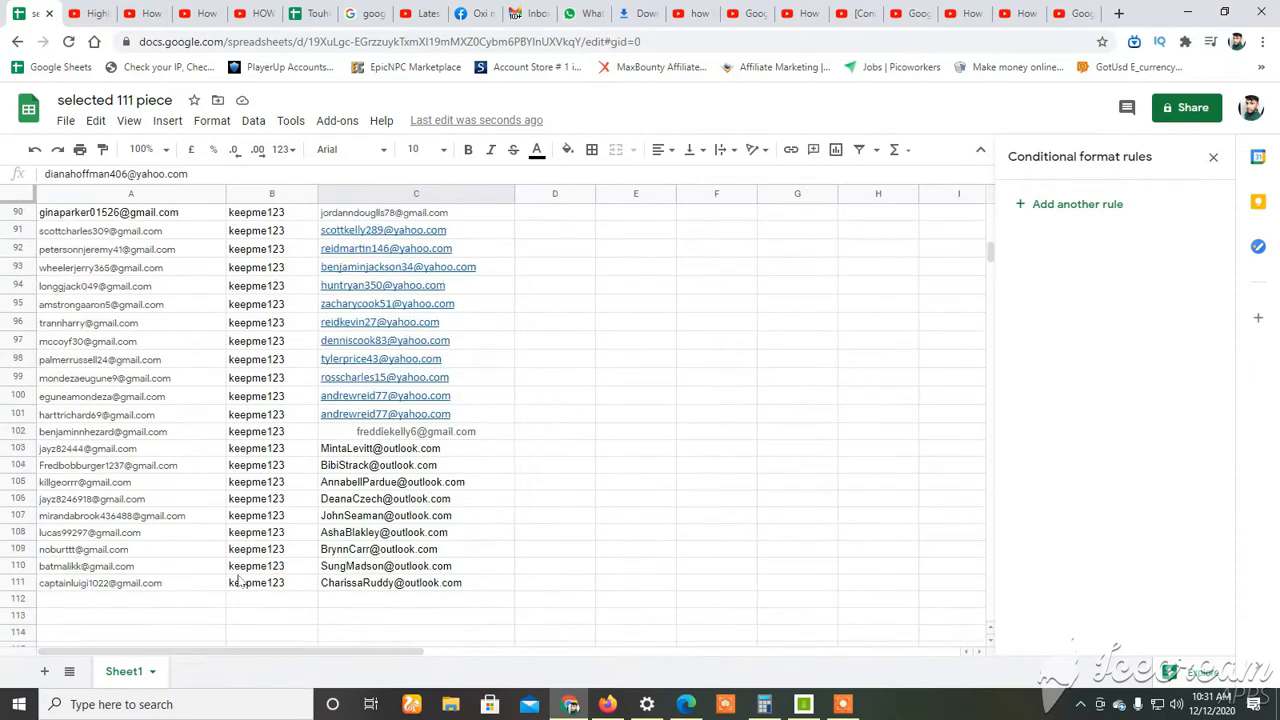
{"action": "scroll", "coordinate": [232, 573], "scroll_direction": "up", "scroll_amount": 14}
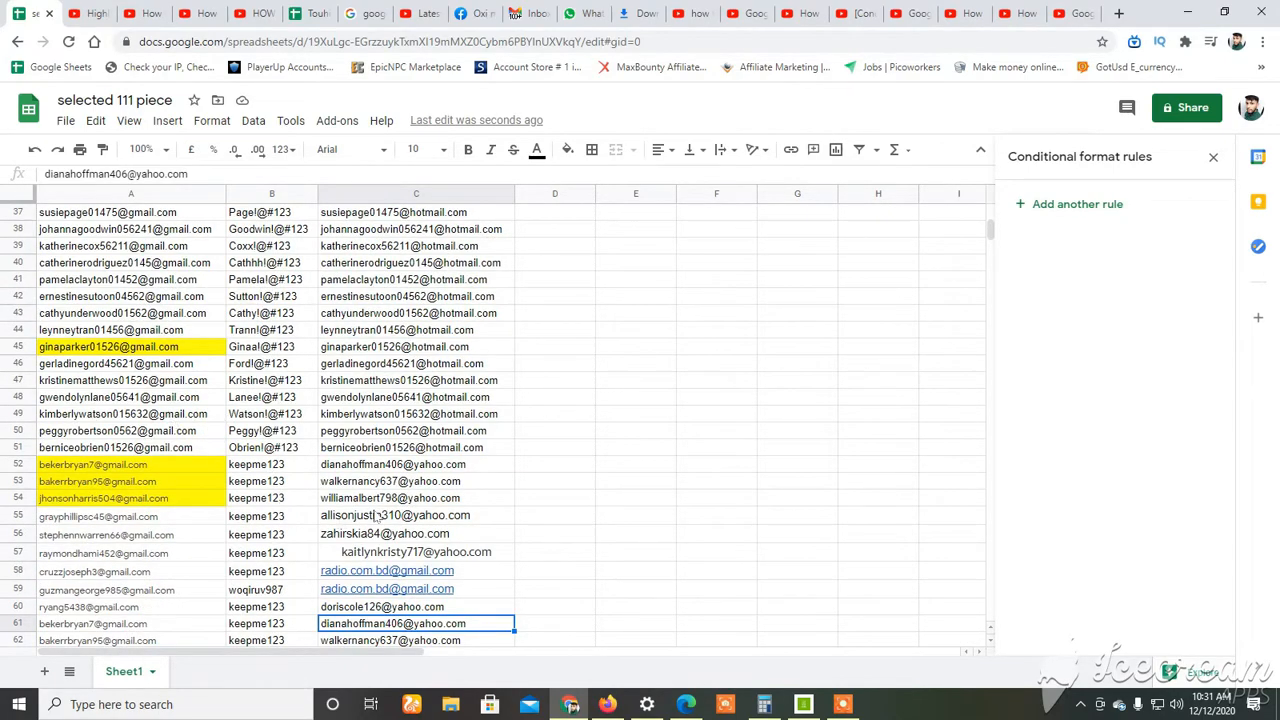
{"action": "mouse_move", "coordinate": [375, 515]}
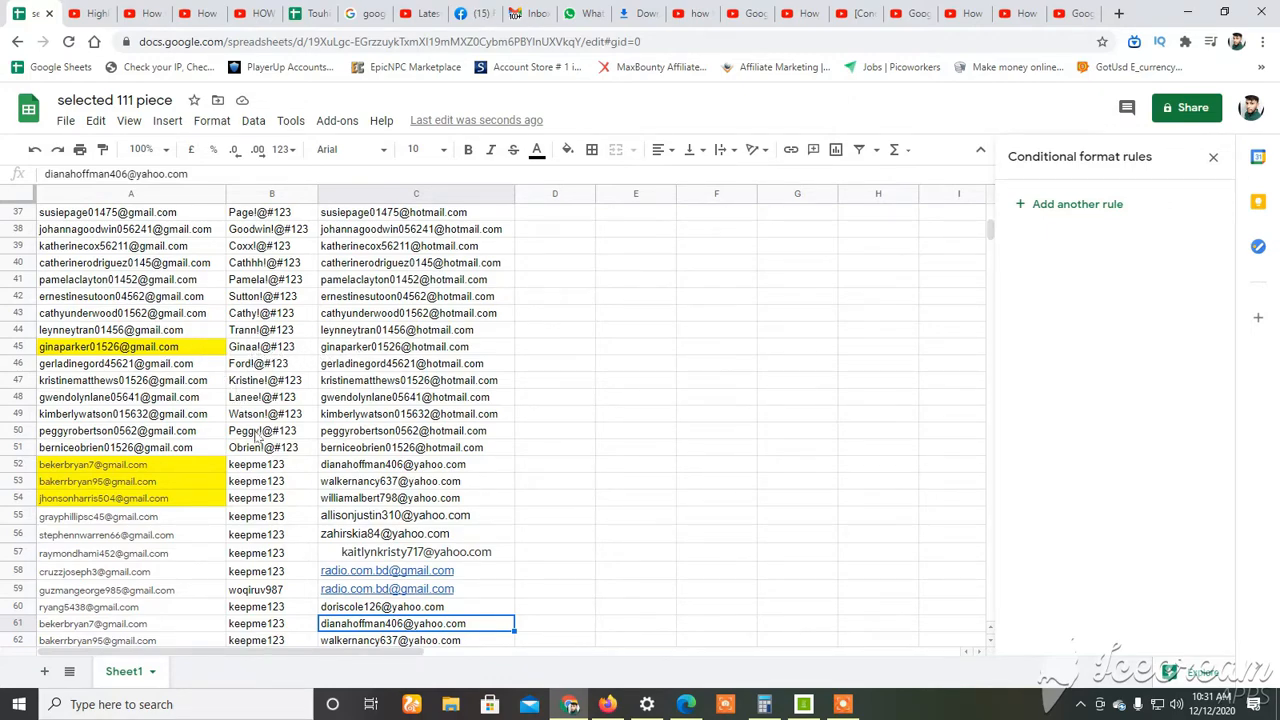
Examine the highlighted cells A45 and A52:A54 and check the rows around them for other highlighted entries.
{"action": "scroll", "coordinate": [250, 435], "scroll_direction": "down", "scroll_amount": 2}
{"action": "scroll", "coordinate": [208, 458], "scroll_direction": "up", "scroll_amount": 2}
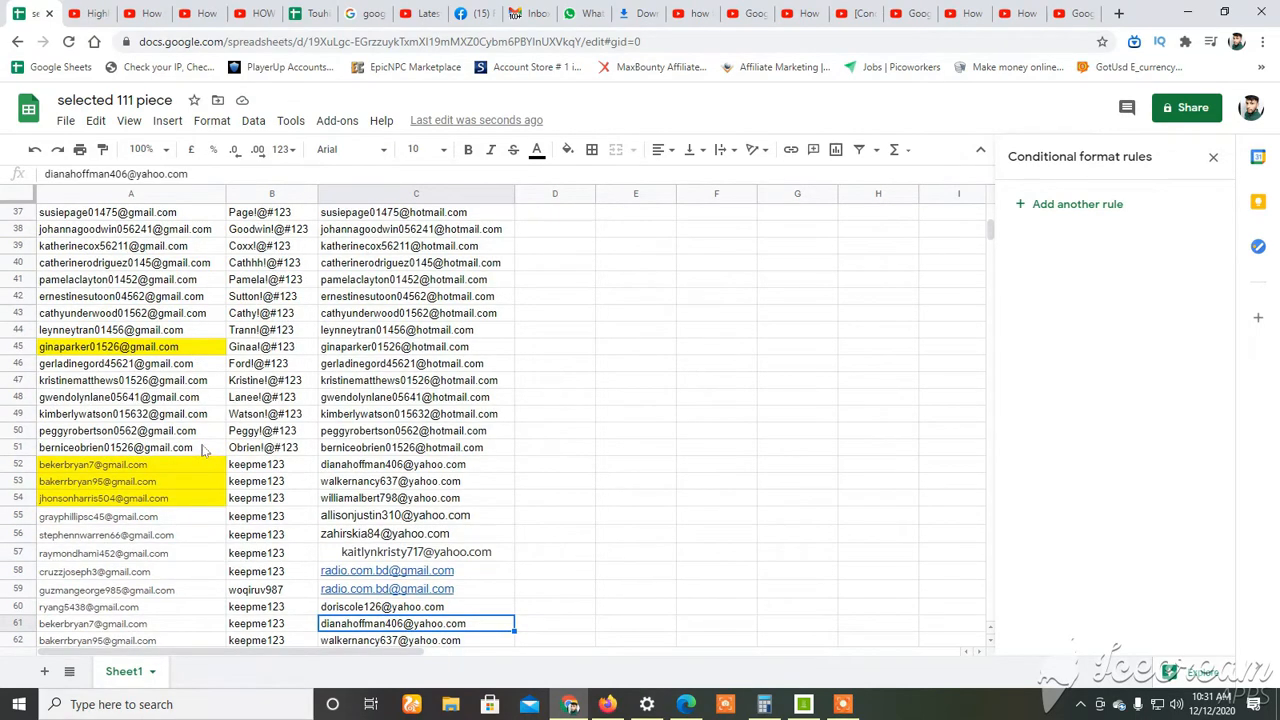
{"action": "left_click", "coordinate": [145, 347]}
{"action": "left_click_drag", "start_coordinate": [166, 464], "coordinate": [166, 497]}
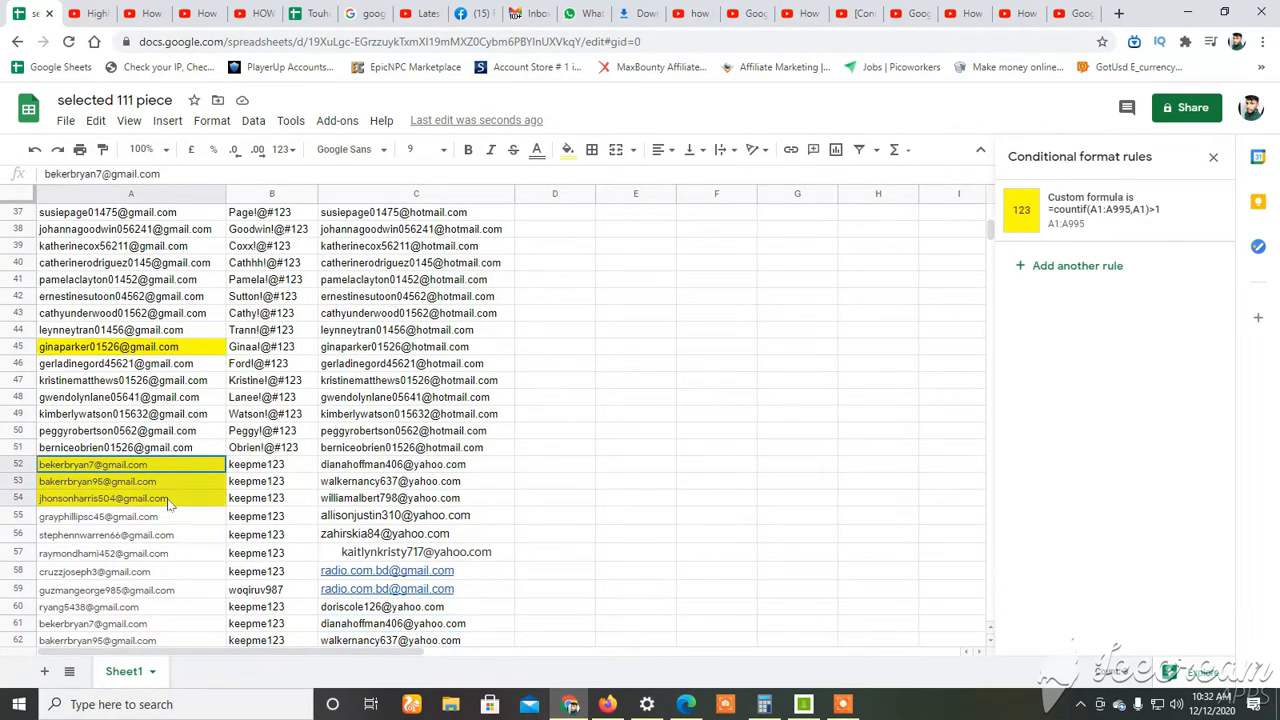
{"action": "left_click", "coordinate": [167, 350]}
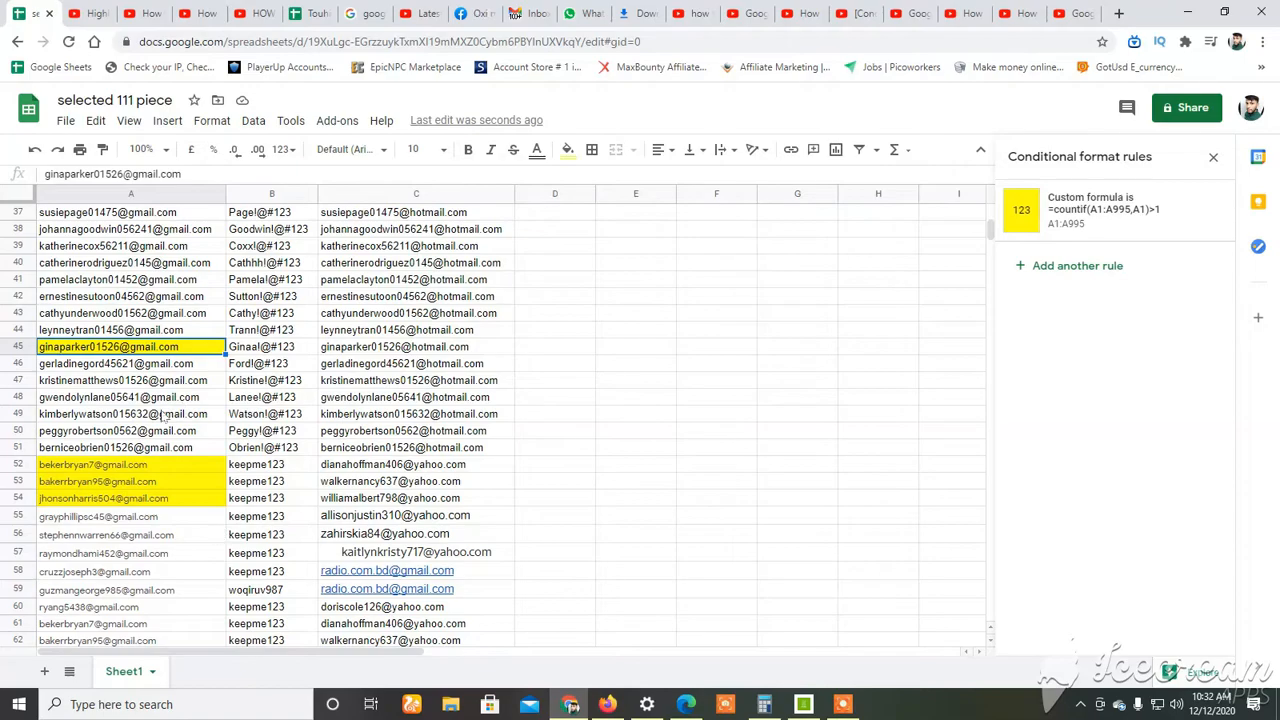
{"action": "scroll", "coordinate": [160, 410], "scroll_direction": "up", "scroll_amount": 2}
{"action": "scroll", "coordinate": [160, 420], "scroll_direction": "up", "scroll_amount": 3}
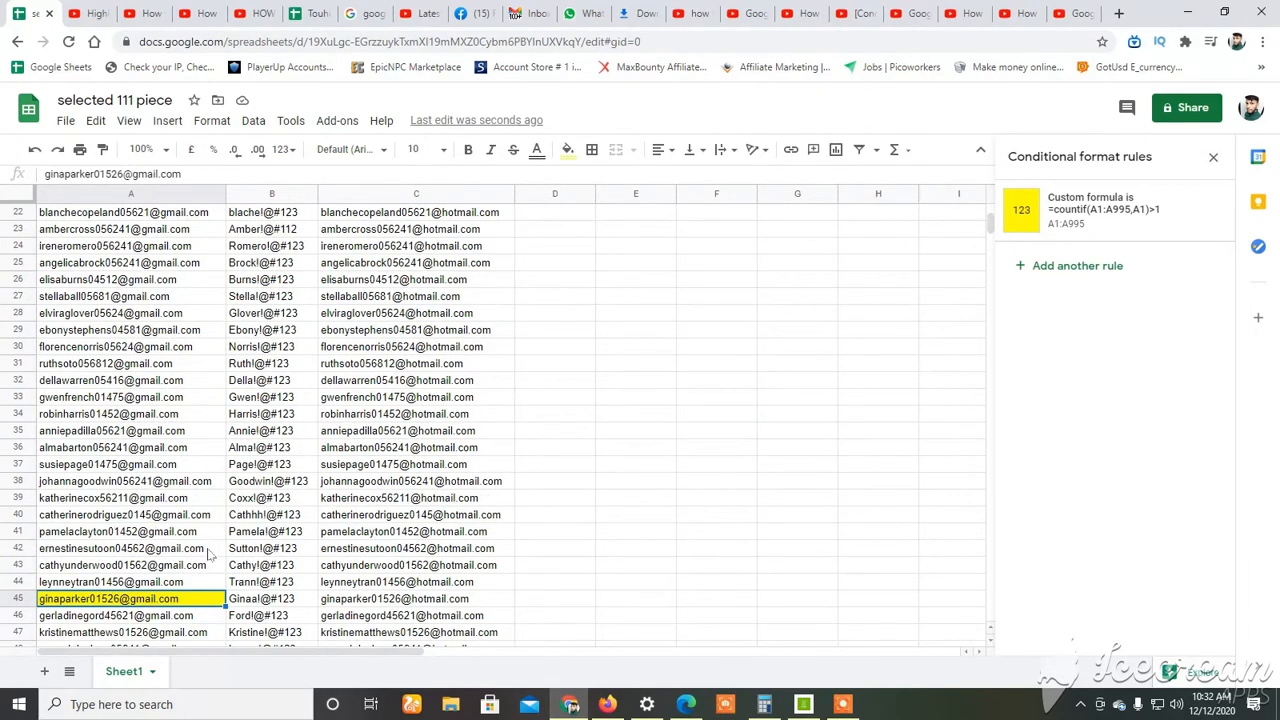
{"action": "scroll", "coordinate": [212, 515], "scroll_direction": "down", "scroll_amount": 9}
{"action": "scroll", "coordinate": [213, 490], "scroll_direction": "up", "scroll_amount": 10}
{"action": "scroll", "coordinate": [212, 430], "scroll_direction": "down", "scroll_amount": 4}
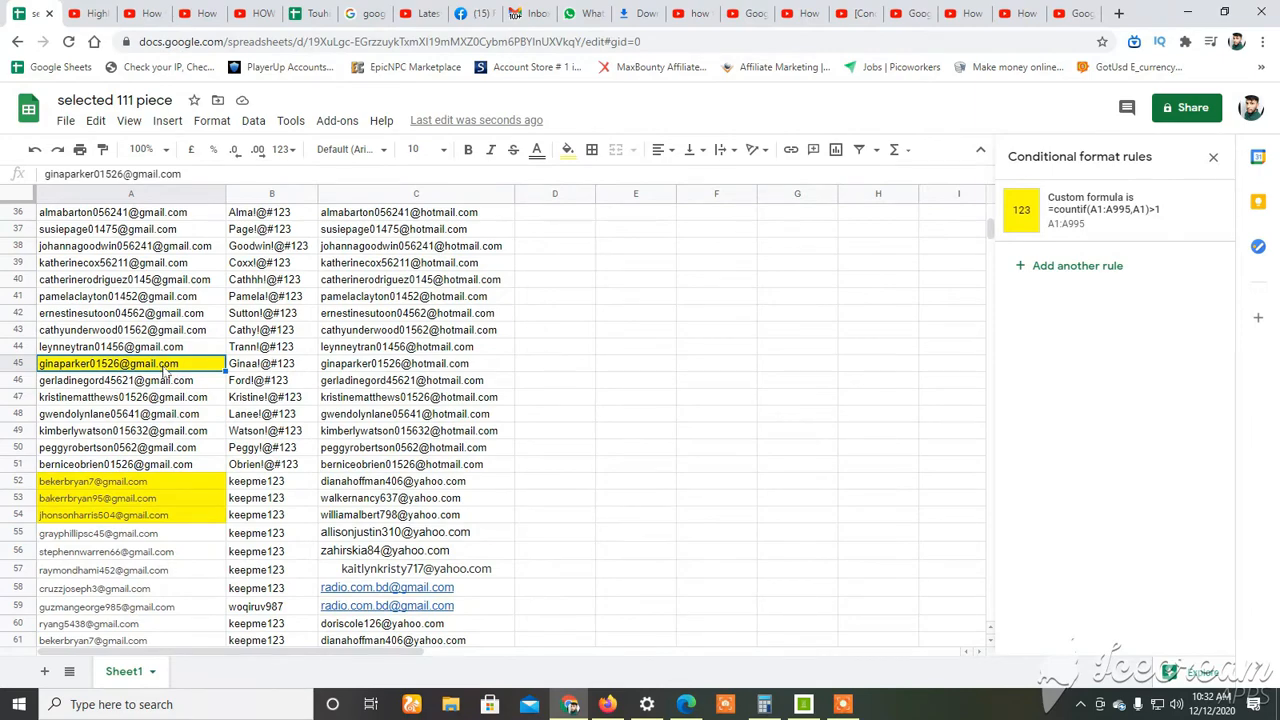
Copy the highlighted e-mail address in A45, search all sheets for its other occurrence with Find and replace, and close the search.
{"action": "key", "text": "ctrl+c"}
{"action": "left_click", "coordinate": [622, 336]}
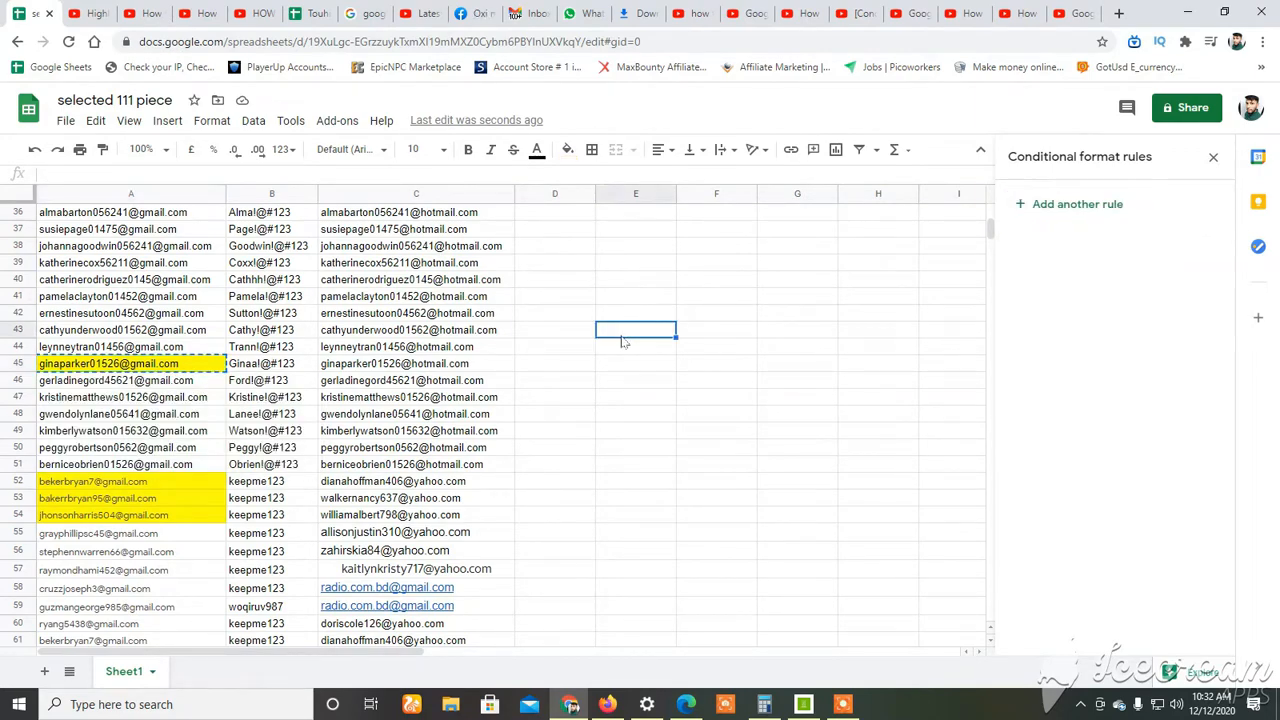
{"action": "key", "text": "ctrl+h"}
{"action": "key", "text": "ctrl+v"}
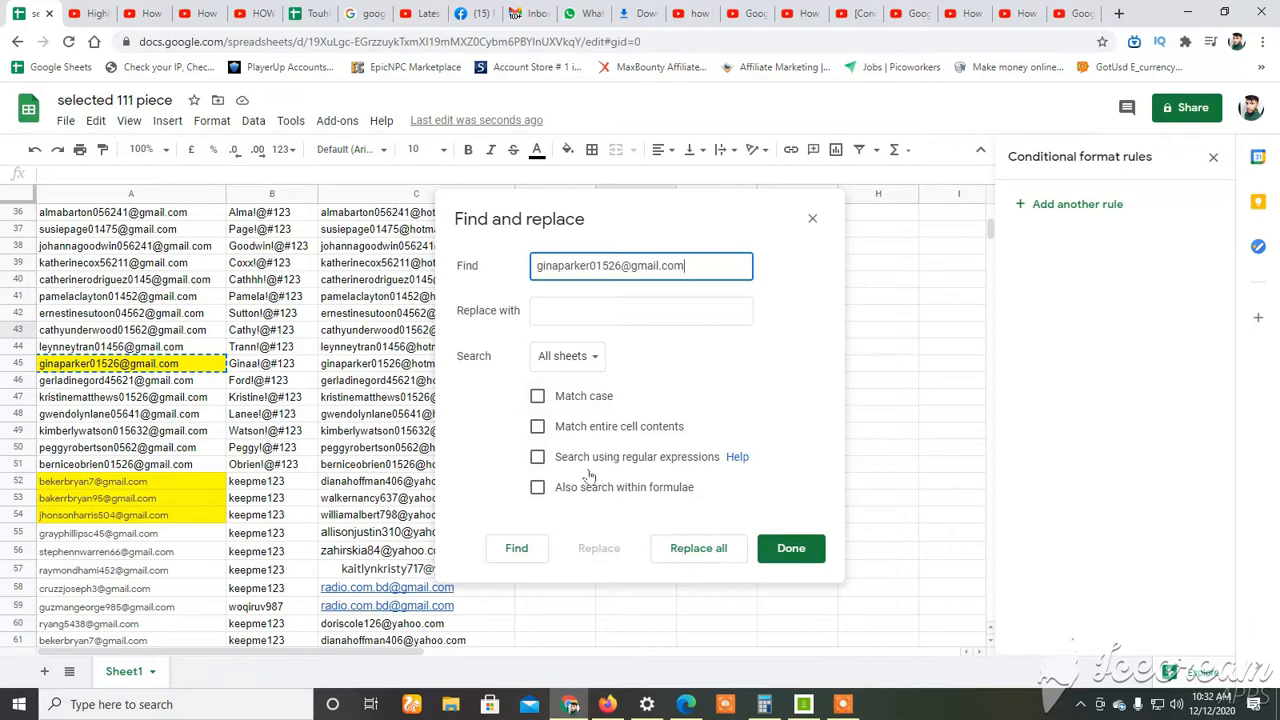
{"action": "left_click", "coordinate": [537, 545]}
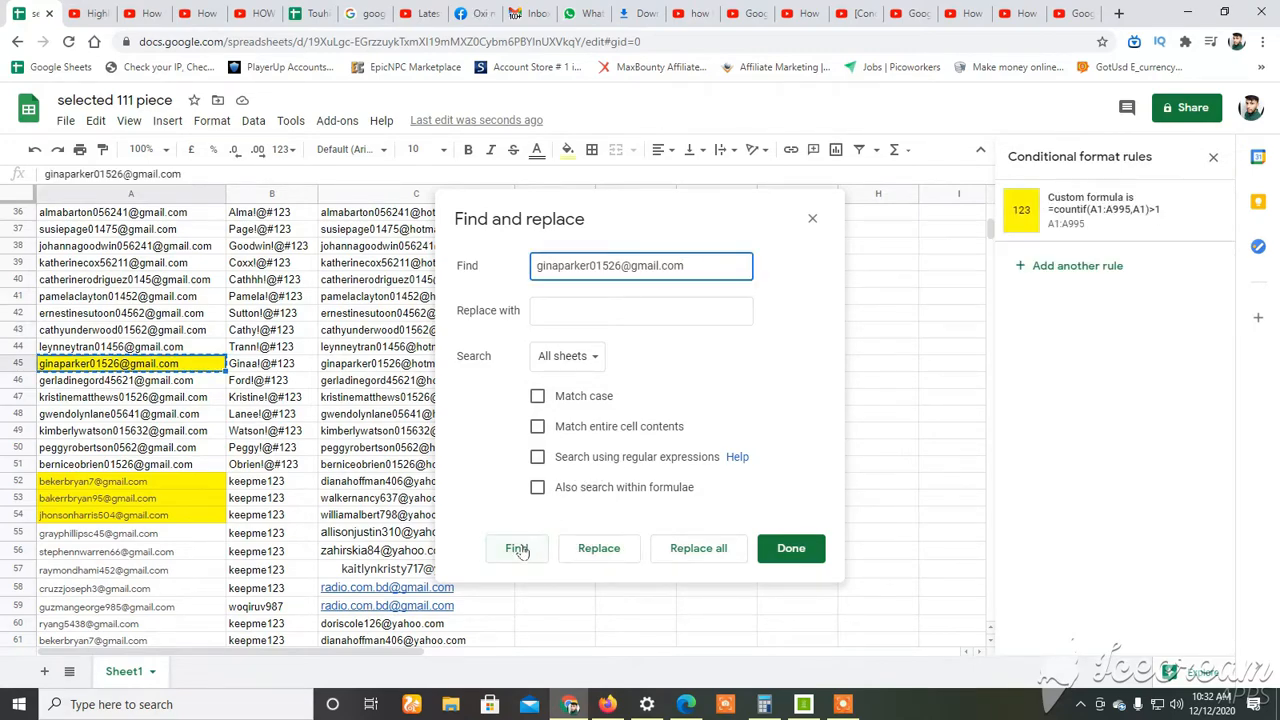
{"action": "left_click", "coordinate": [521, 551]}
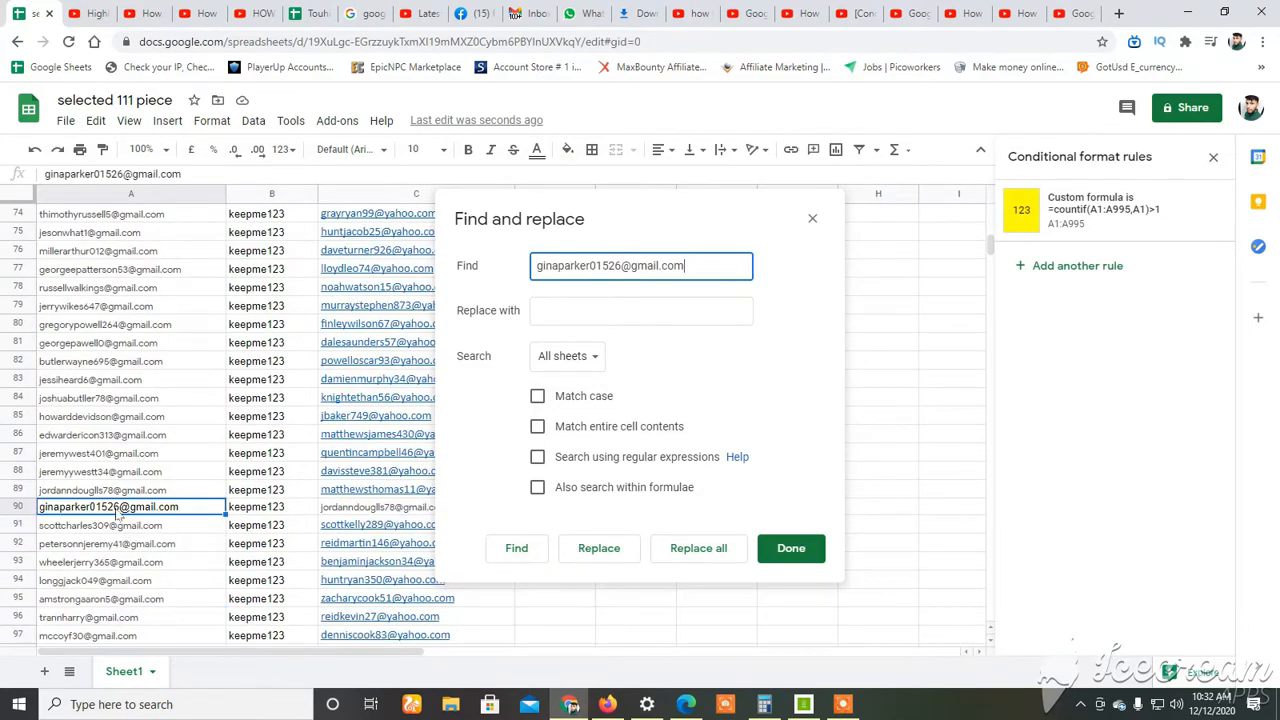
{"action": "scroll", "coordinate": [122, 513], "scroll_direction": "up", "scroll_amount": 3}
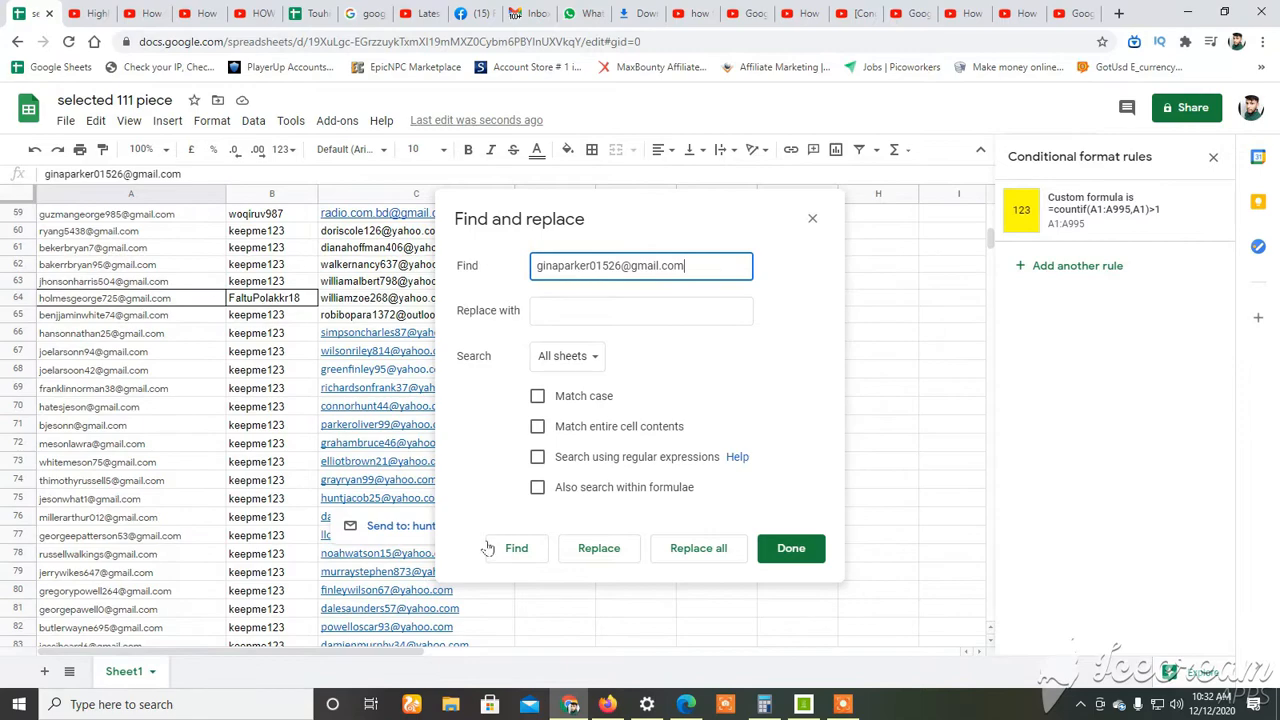
{"action": "left_click", "coordinate": [812, 219]}
Delete rows 52 to 54, which hold the three adjacent highlighted duplicates.
{"action": "scroll", "coordinate": [155, 490], "scroll_direction": "up", "scroll_amount": 7}
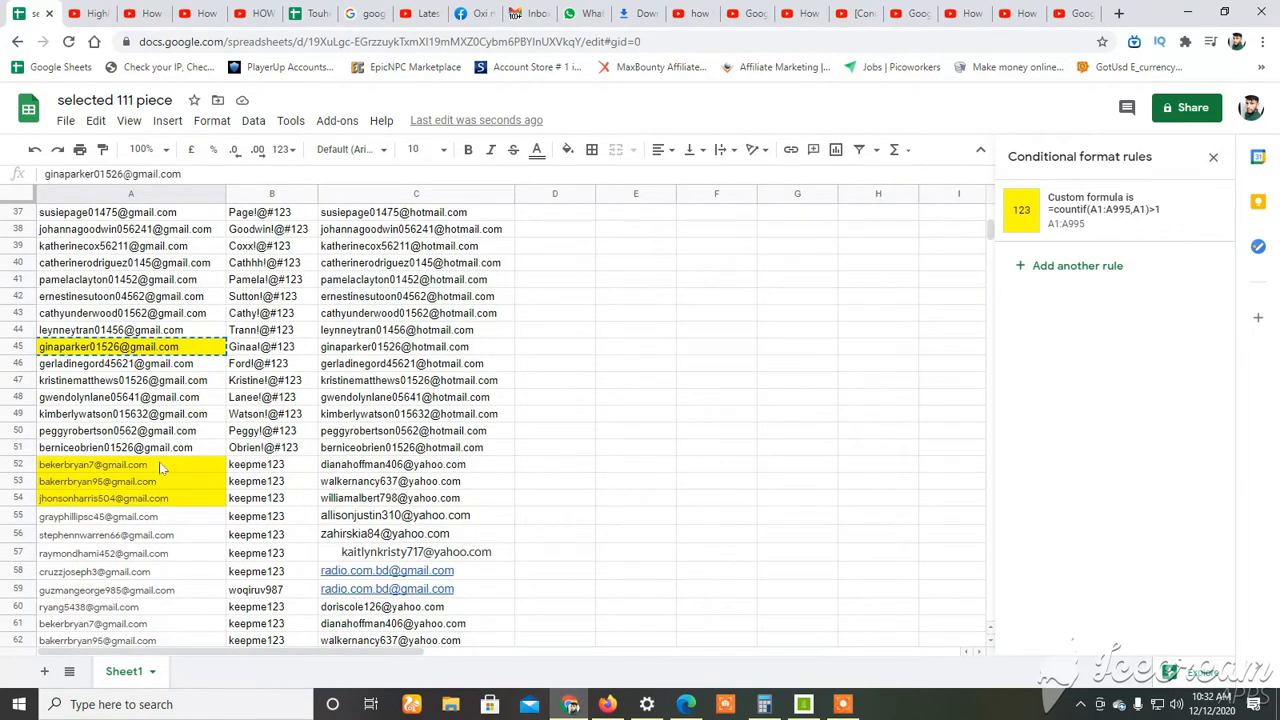
{"action": "left_click_drag", "start_coordinate": [140, 464], "coordinate": [335, 505]}
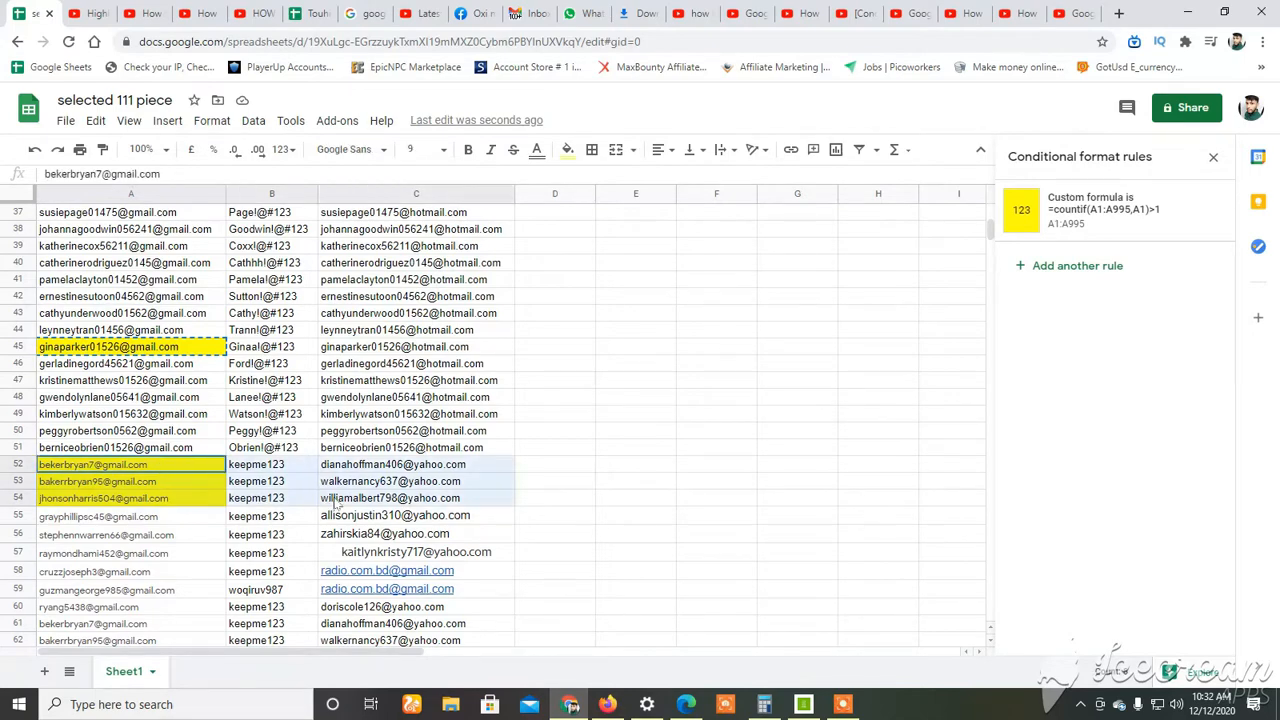
{"action": "right_click", "coordinate": [173, 475]}
{"action": "left_click", "coordinate": [198, 353]}
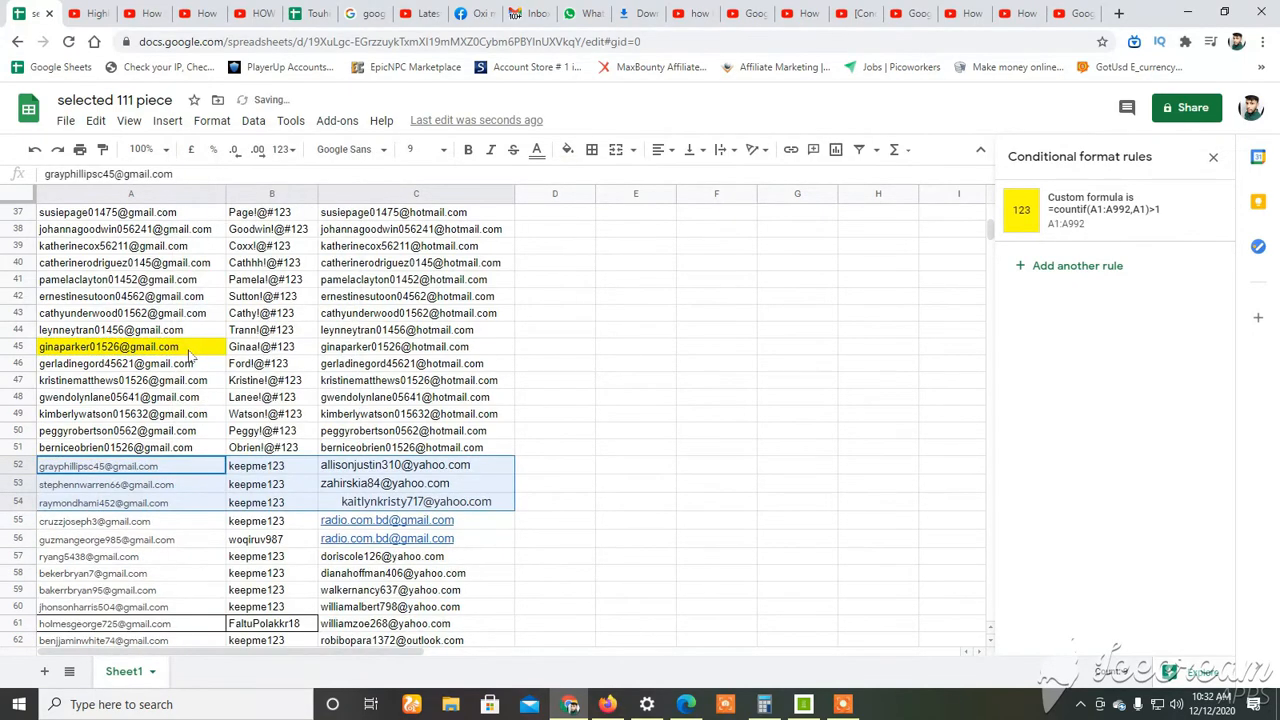
Delete row 45 with the remaining highlighted duplicate, selecting its cells across columns A to C.
{"action": "left_click", "coordinate": [193, 352]}
{"action": "left_click", "coordinate": [340, 352], "text": "shift"}
{"action": "right_click", "coordinate": [350, 352]}
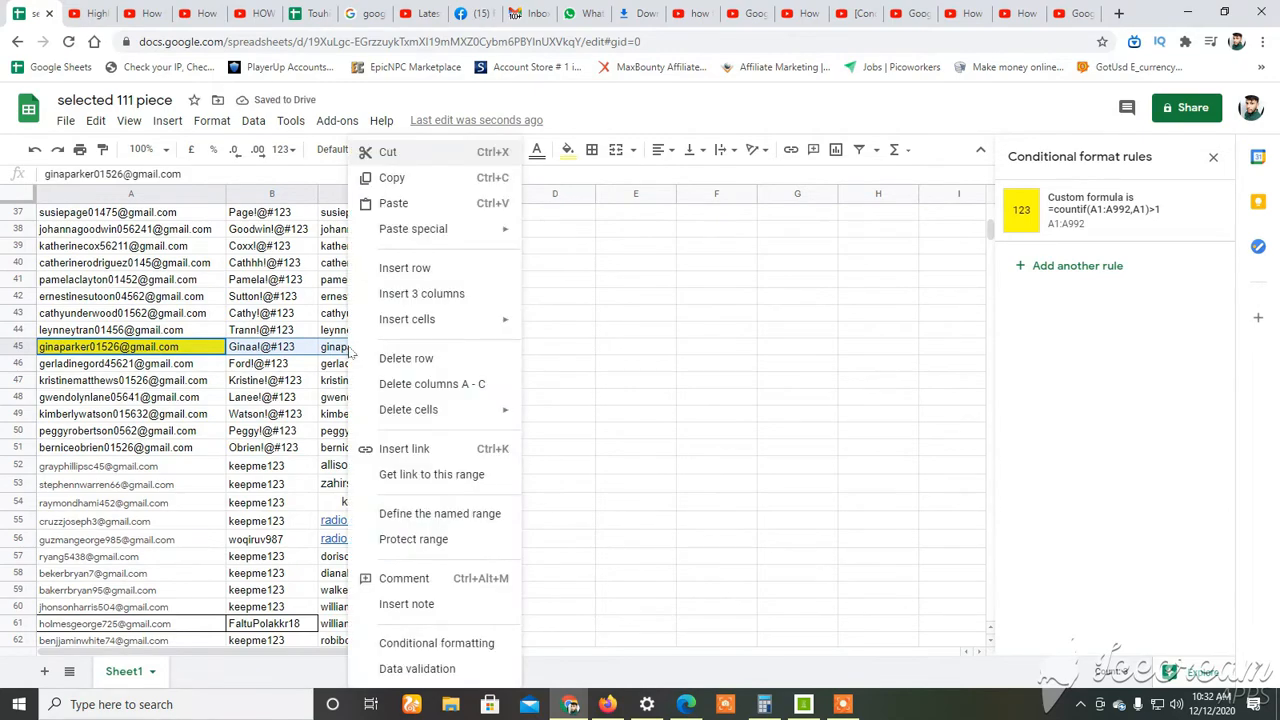
{"action": "left_click", "coordinate": [383, 362]}
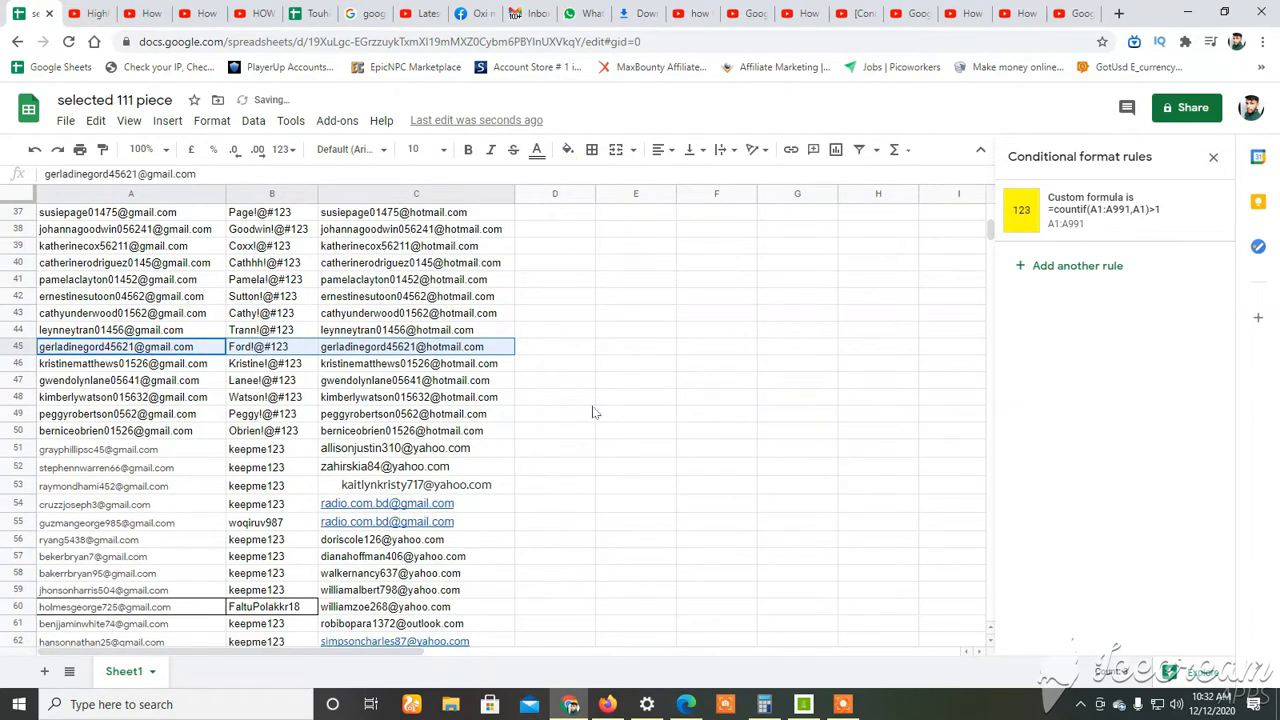
Clear the selection and check column A from row 45 down to the end of the list for remaining highlighted duplicates.
{"action": "left_click", "coordinate": [565, 398]}
{"action": "scroll", "coordinate": [340, 503], "scroll_direction": "down", "scroll_amount": 10}
{"action": "scroll", "coordinate": [340, 505], "scroll_direction": "down", "scroll_amount": 10}
{"action": "scroll", "coordinate": [330, 507], "scroll_direction": "up", "scroll_amount": 15}
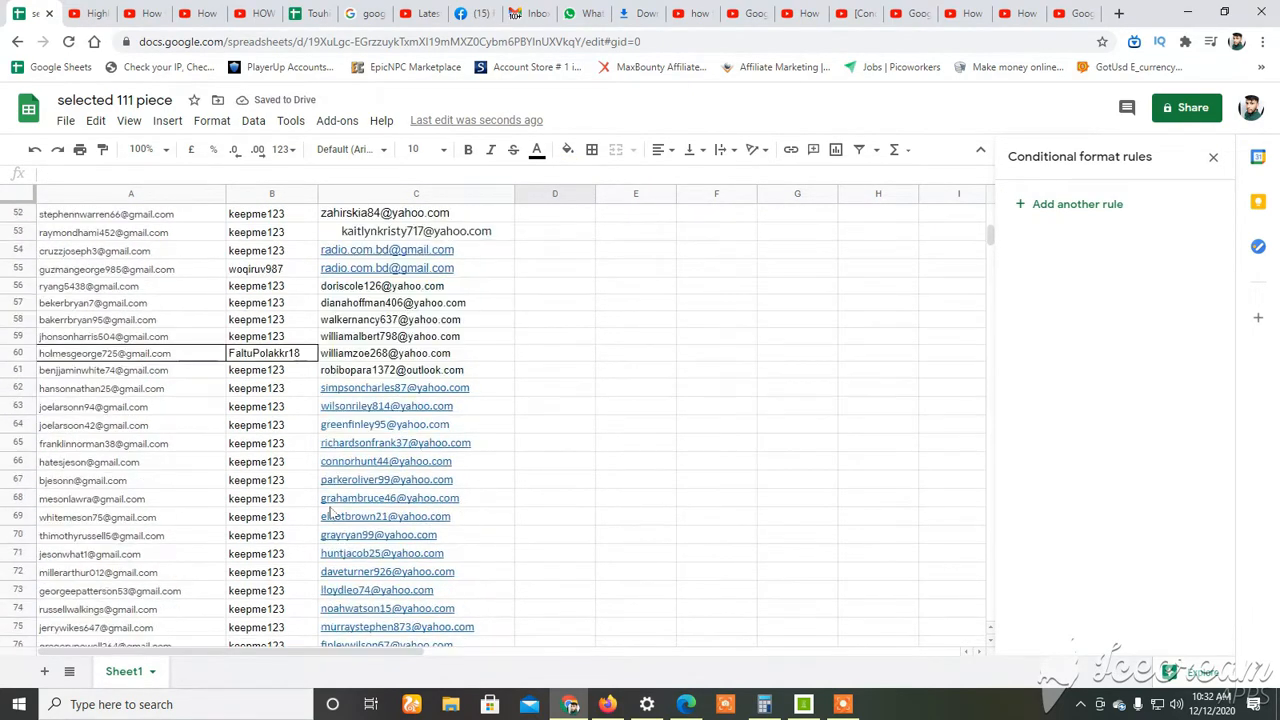
{"action": "scroll", "coordinate": [330, 507], "scroll_direction": "down", "scroll_amount": 20}
{"action": "scroll", "coordinate": [330, 506], "scroll_direction": "up", "scroll_amount": 12}
{"action": "scroll", "coordinate": [330, 507], "scroll_direction": "down", "scroll_amount": 7}
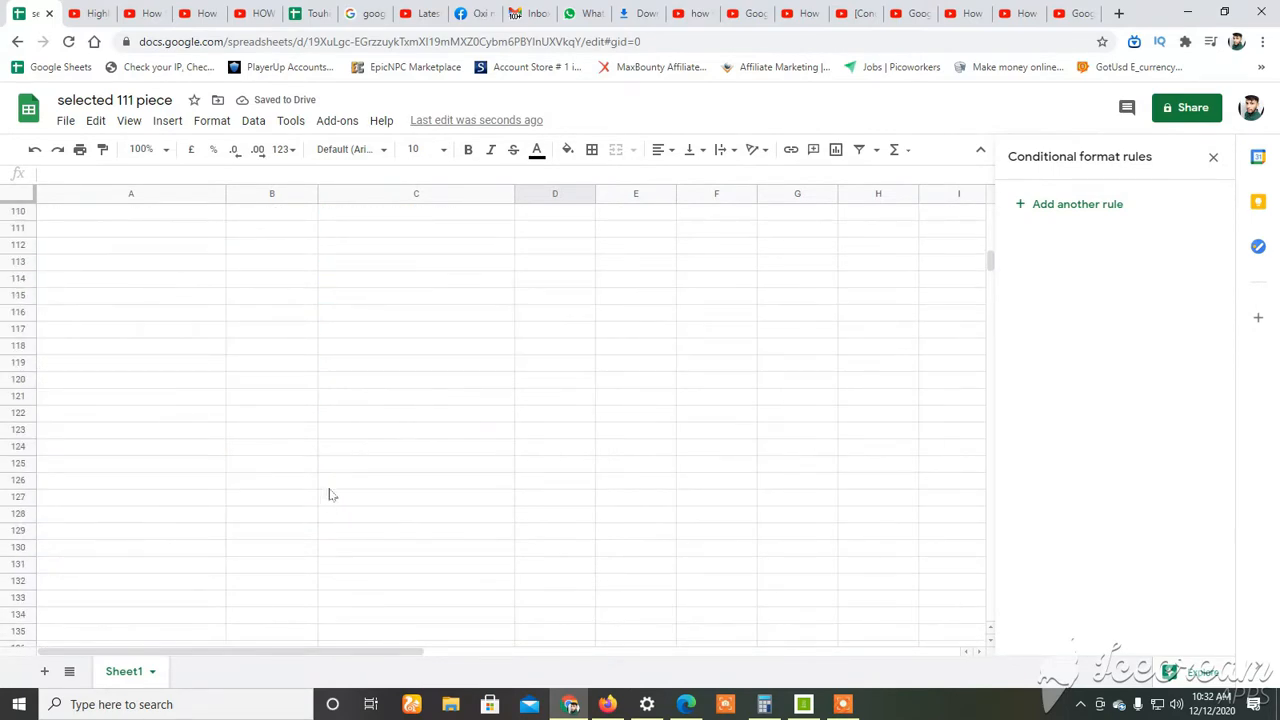
{"action": "scroll", "coordinate": [330, 506], "scroll_direction": "up", "scroll_amount": 6}
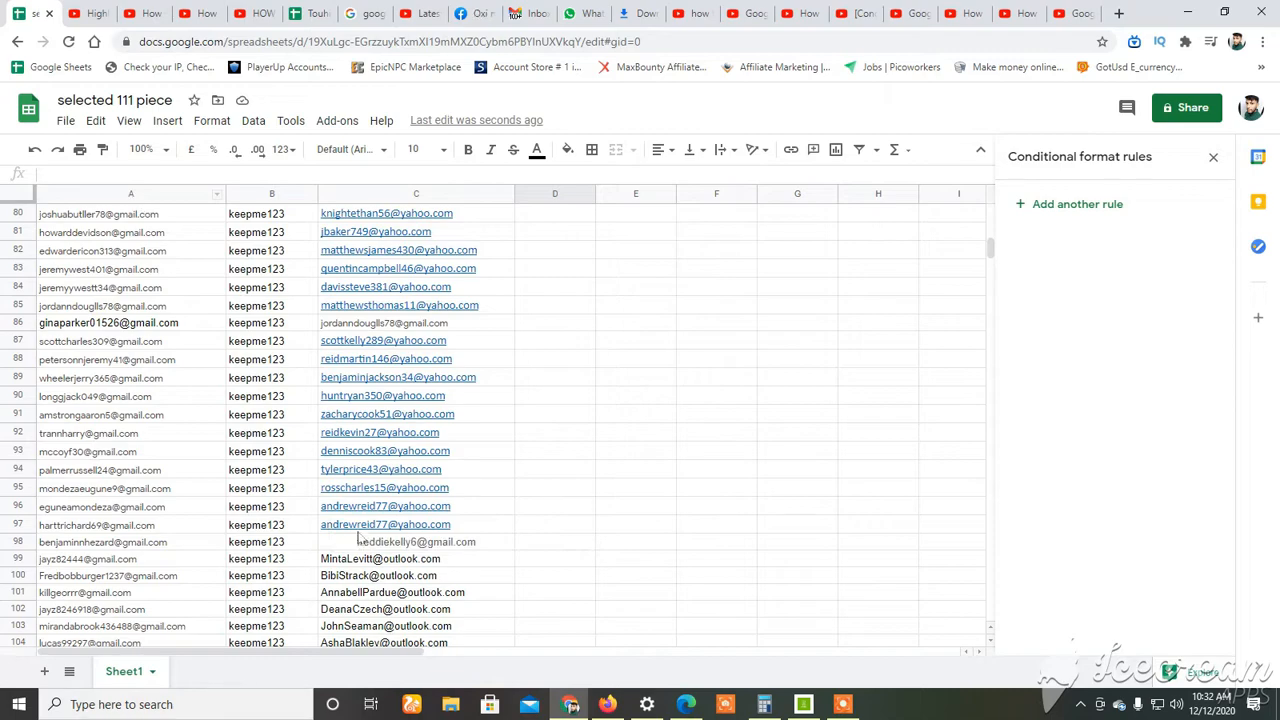
{"action": "left_click", "coordinate": [642, 358]}
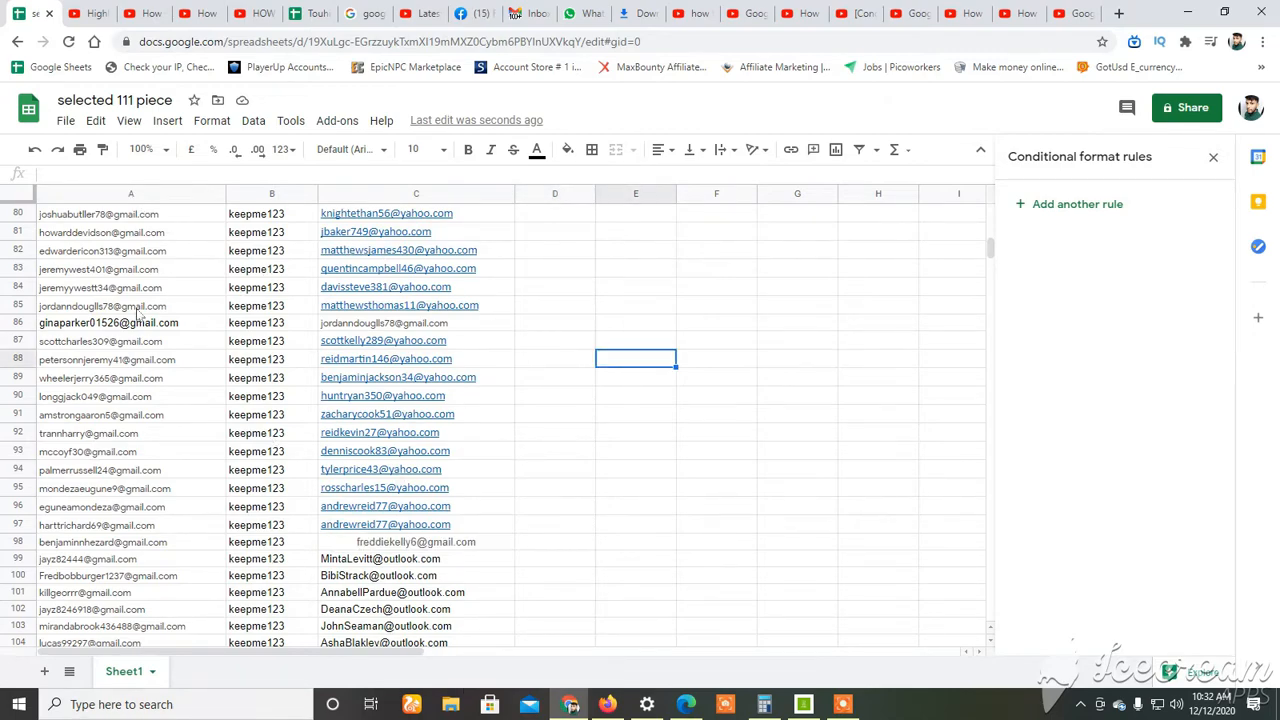
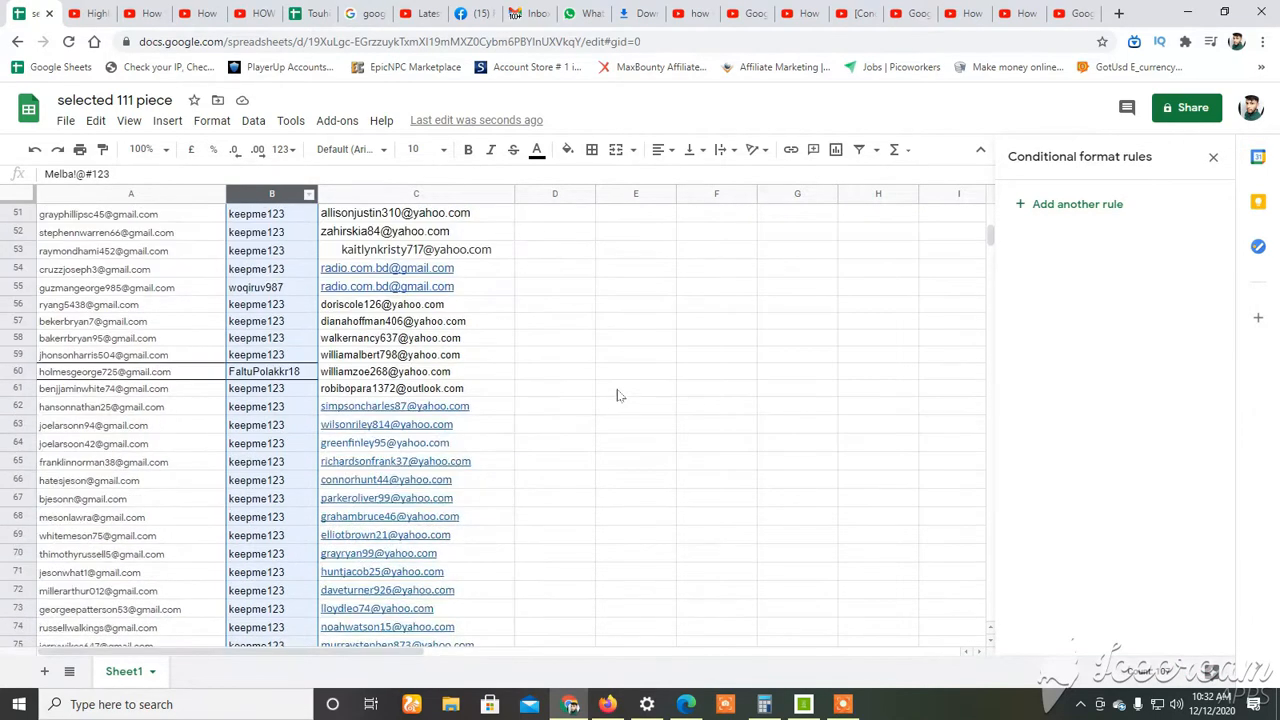
Check column A back up to row 1 for remaining highlighted duplicates, select the column to view its conditional format rule, and clear the selection.
{"action": "left_click", "coordinate": [610, 410]}
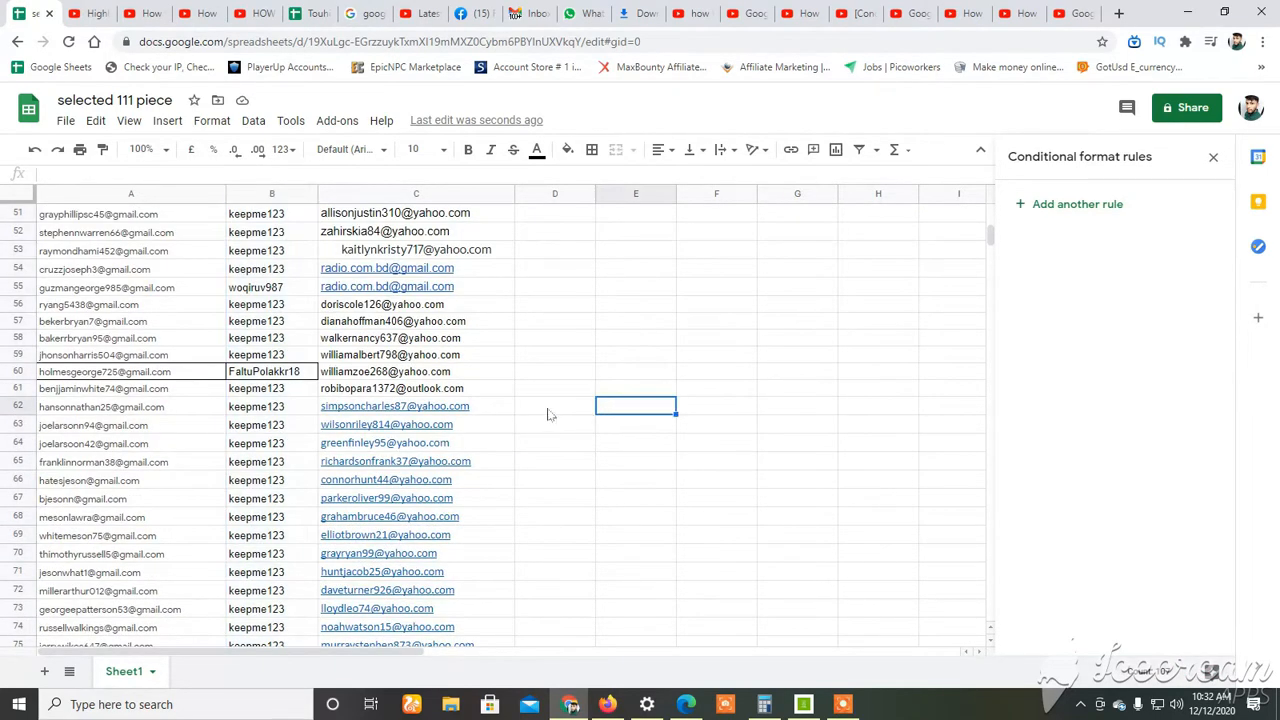
{"action": "left_click", "coordinate": [274, 194]}
{"action": "left_click", "coordinate": [132, 270]}
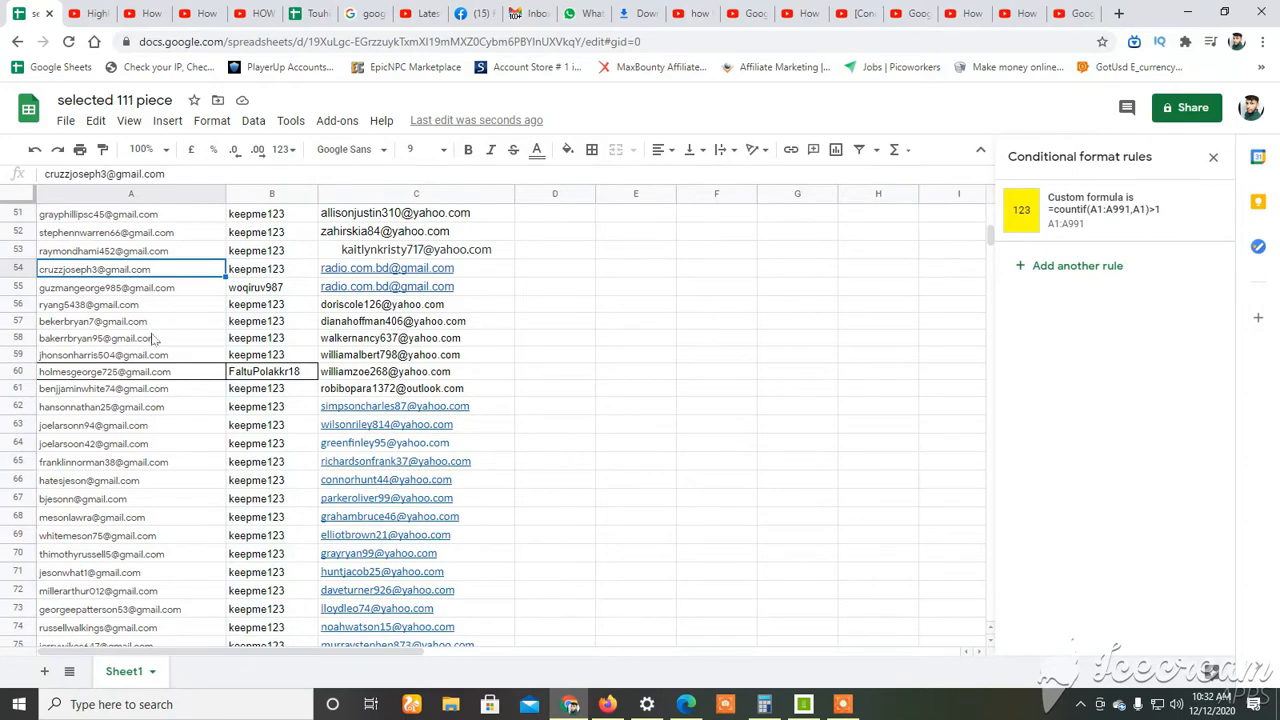
{"action": "scroll", "coordinate": [155, 340], "scroll_direction": "up", "scroll_amount": 17}
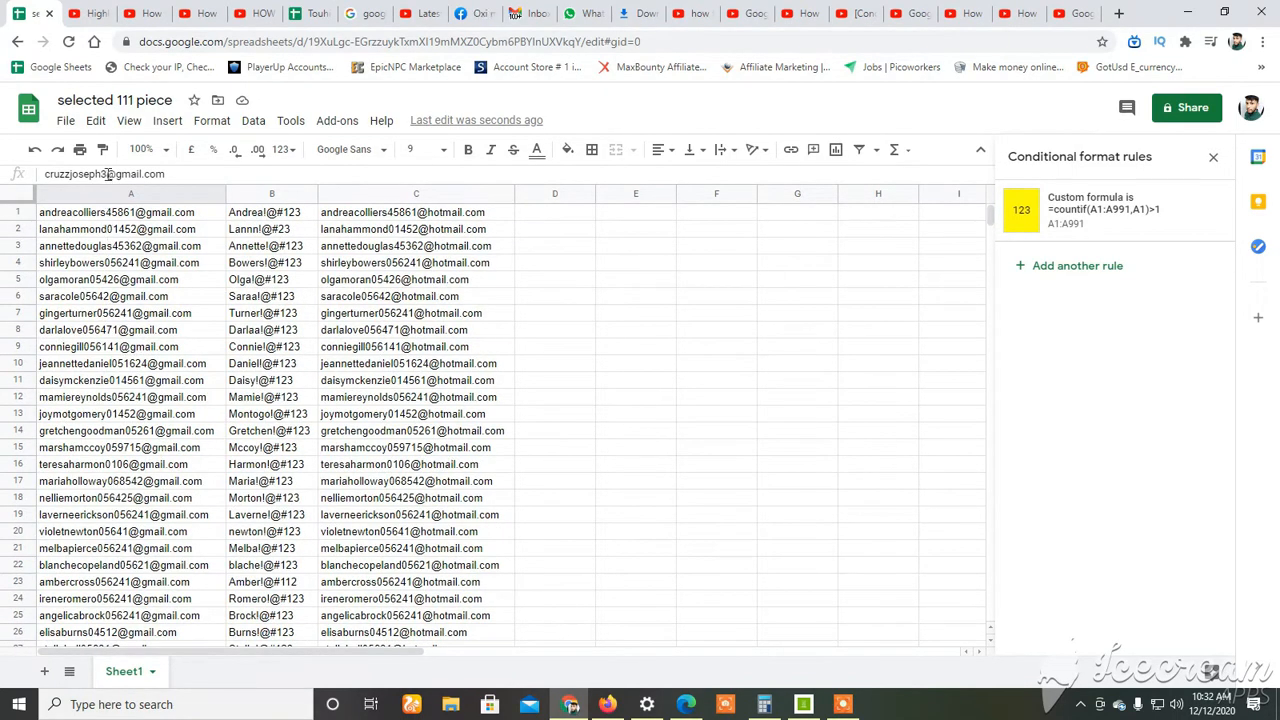
{"action": "left_click_drag", "start_coordinate": [130, 230], "coordinate": [150, 514]}
{"action": "left_click", "coordinate": [250, 346]}
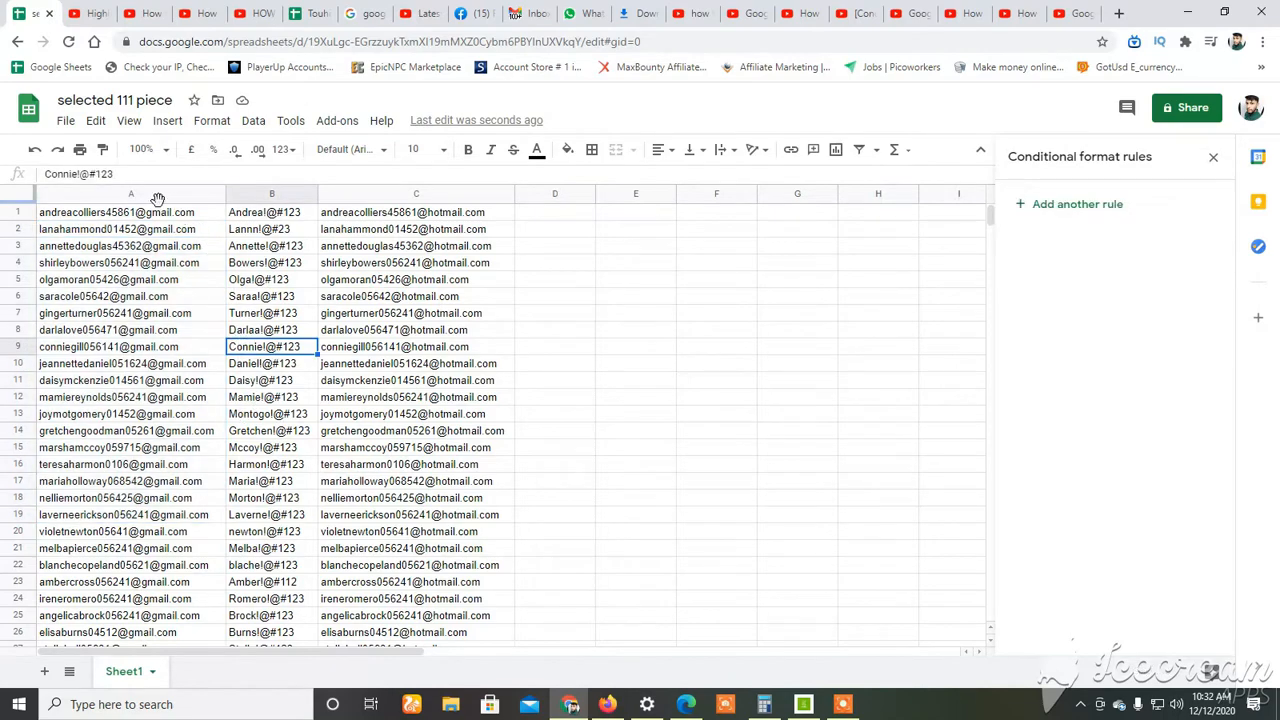
{"action": "left_click", "coordinate": [130, 193]}
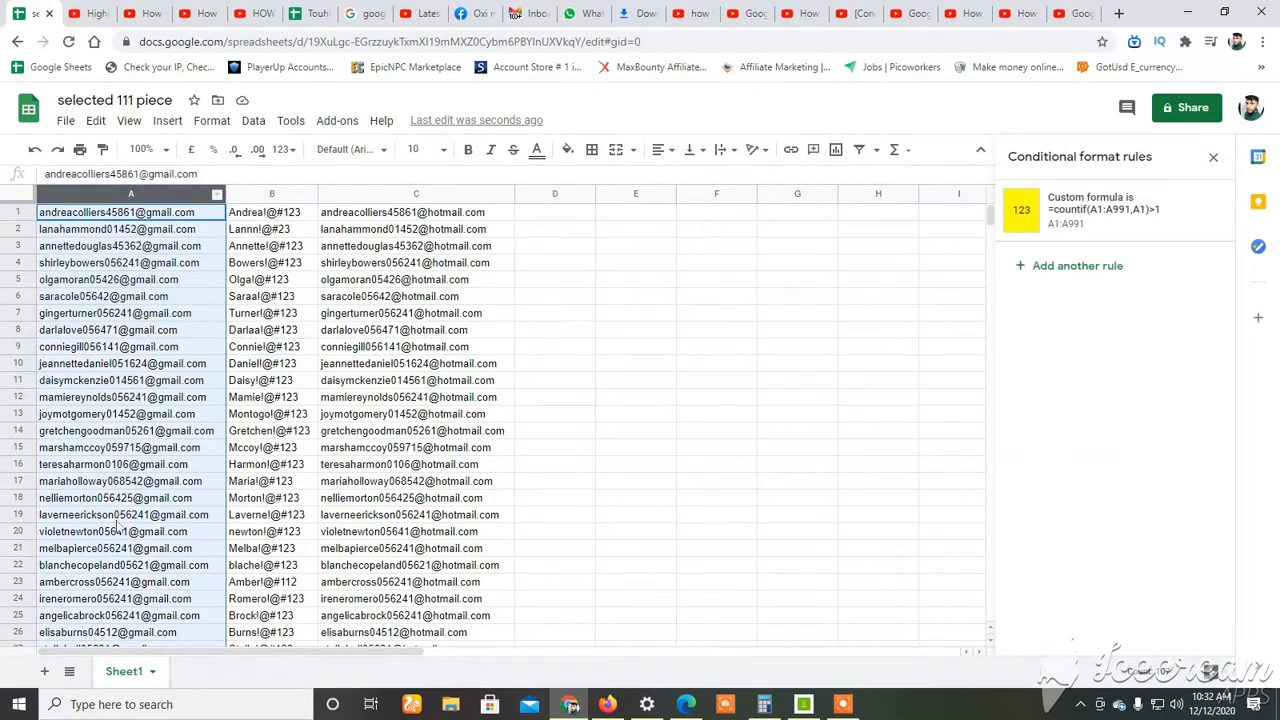
{"action": "left_click", "coordinate": [520, 400]}
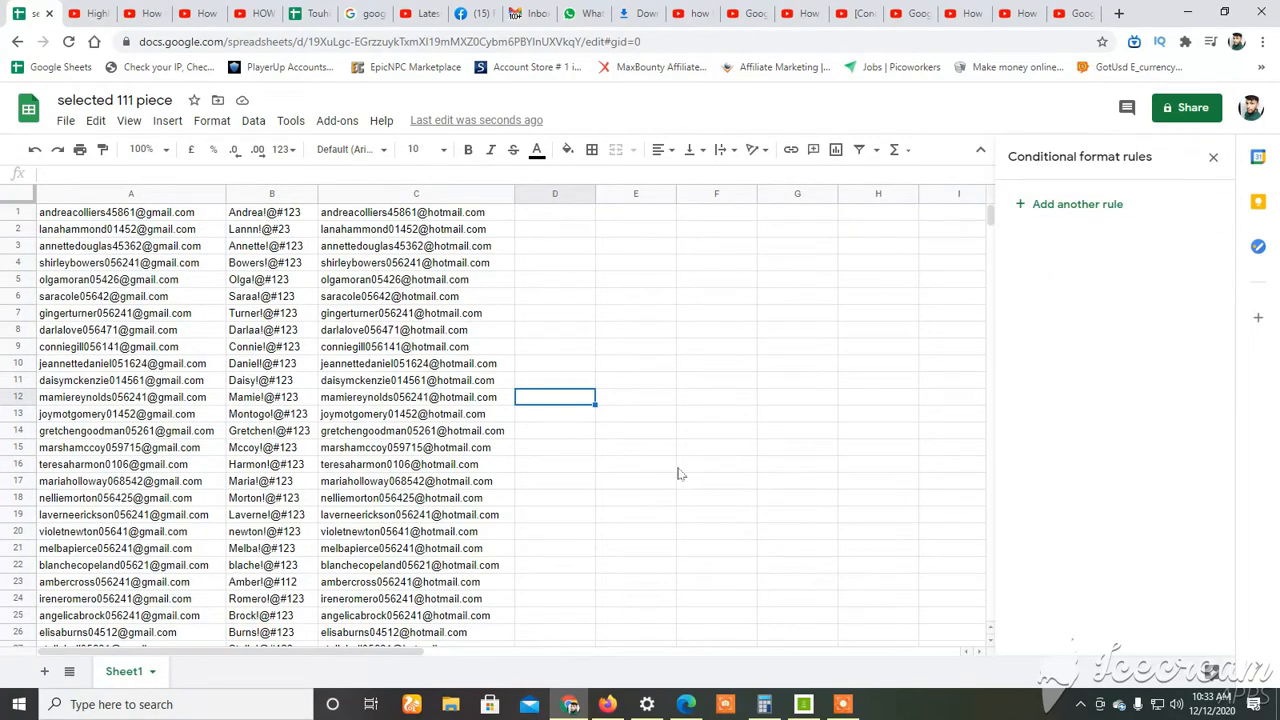